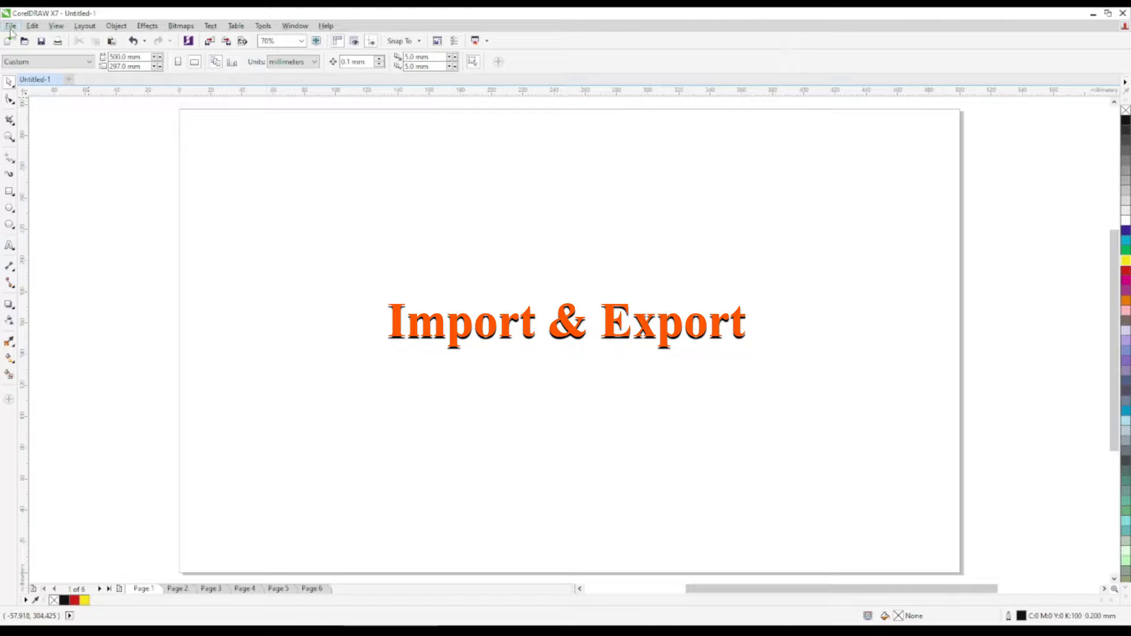
Open the Import dialog and look through the list of supported file formats, keeping All File Formats selected
left_click(11, 27)
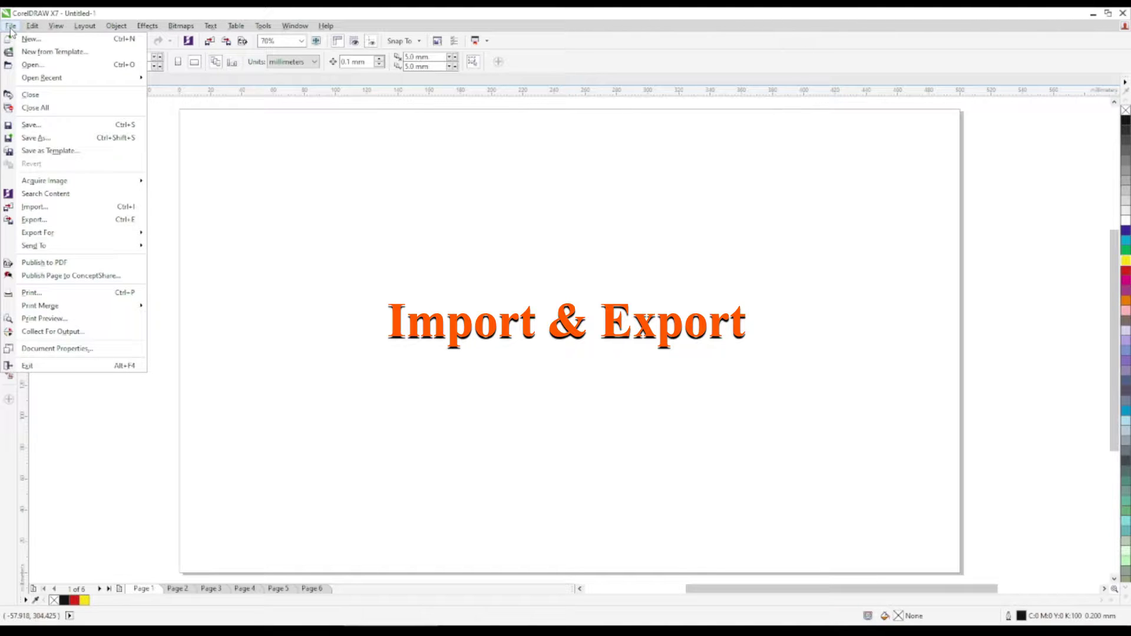
left_click(35, 207)
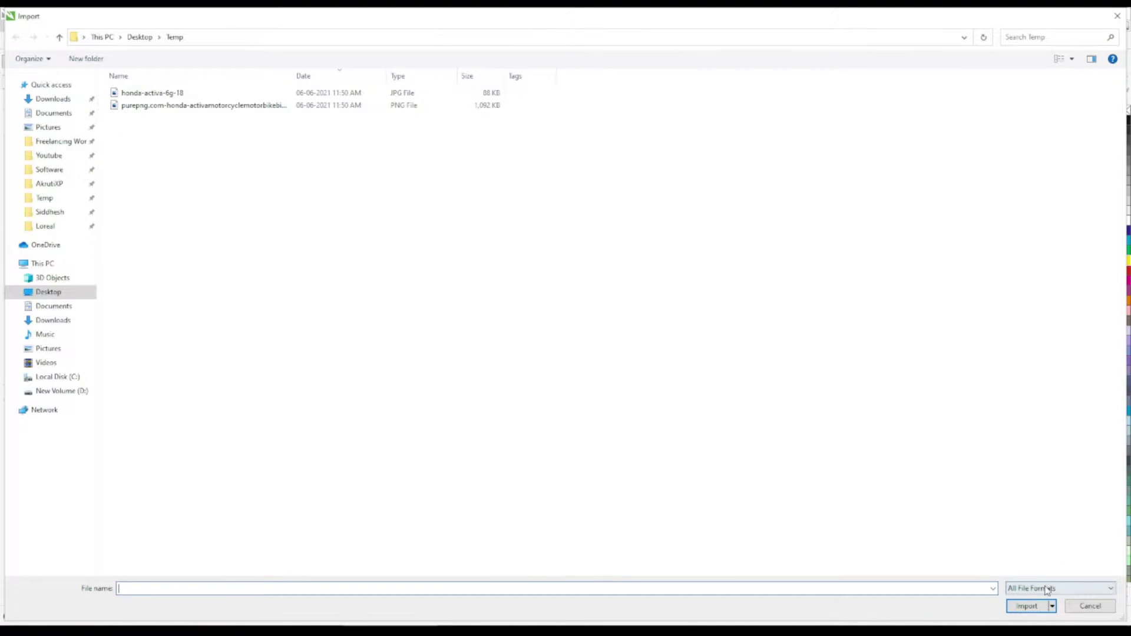
left_click(1046, 589)
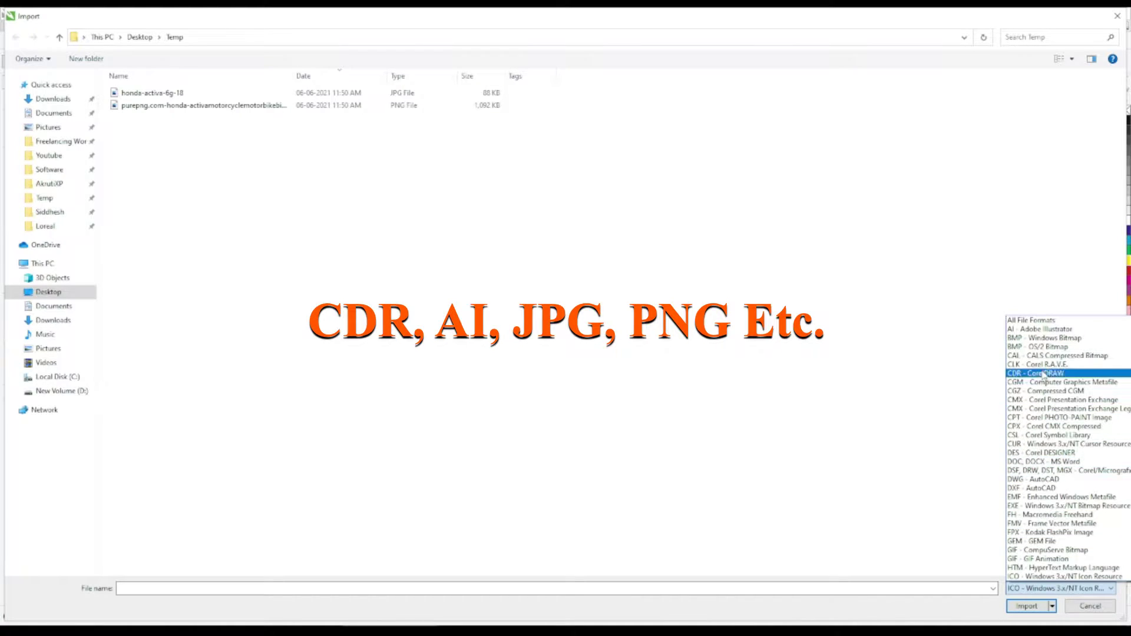
scroll(1051, 488, "down", 7)
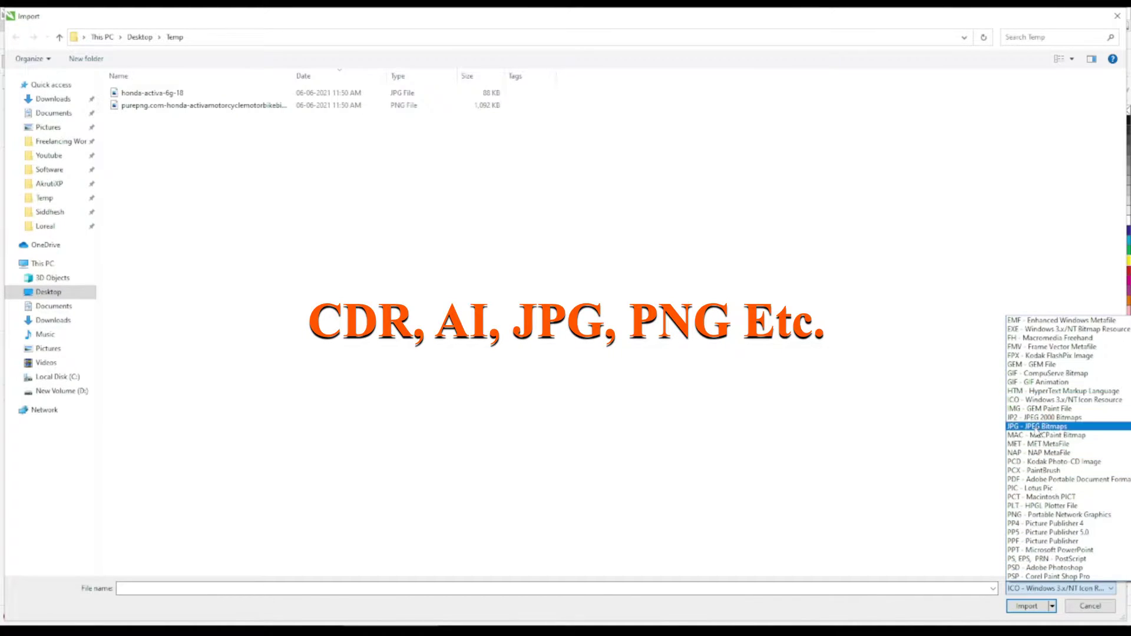
scroll(1052, 489, "down", 7)
scroll(1043, 523, "down", 2)
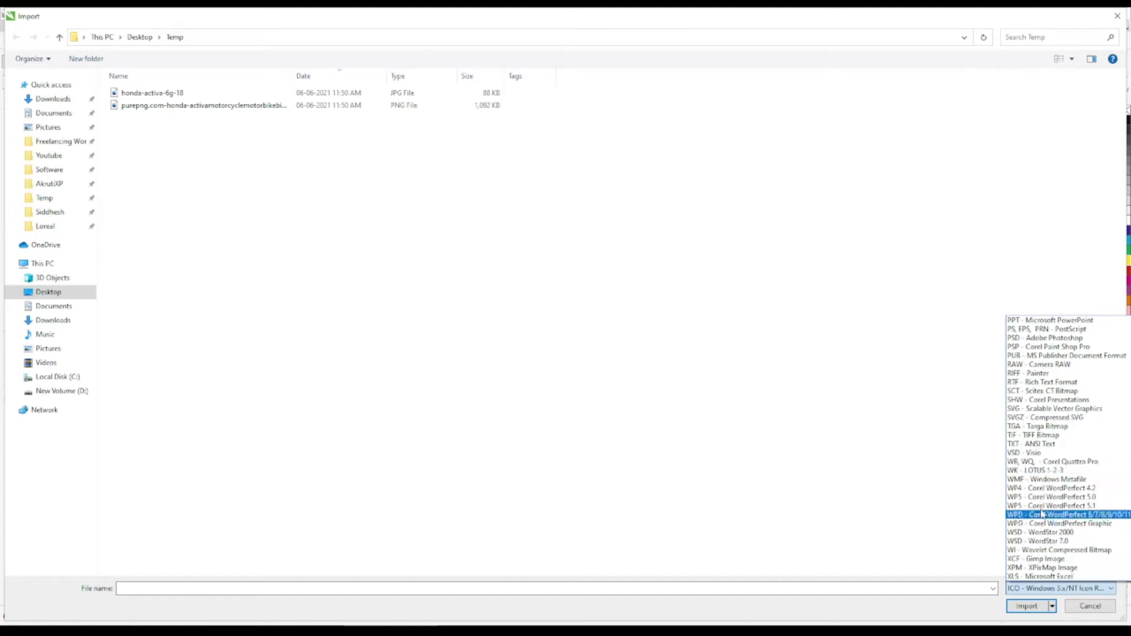
scroll(1043, 541, "up", 15)
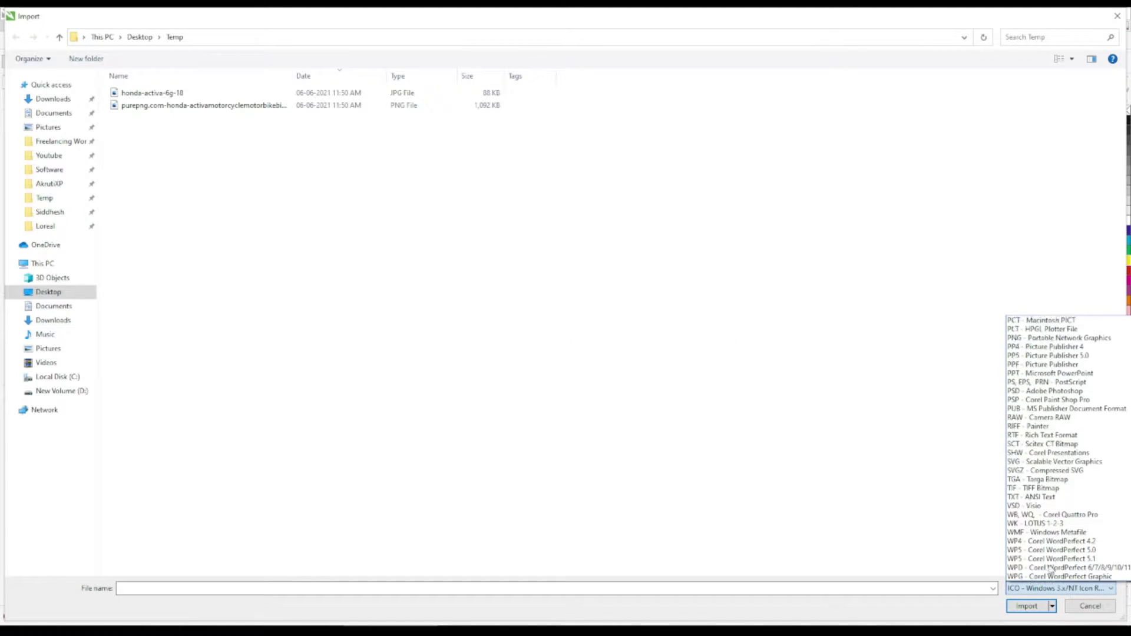
left_click(397, 316)
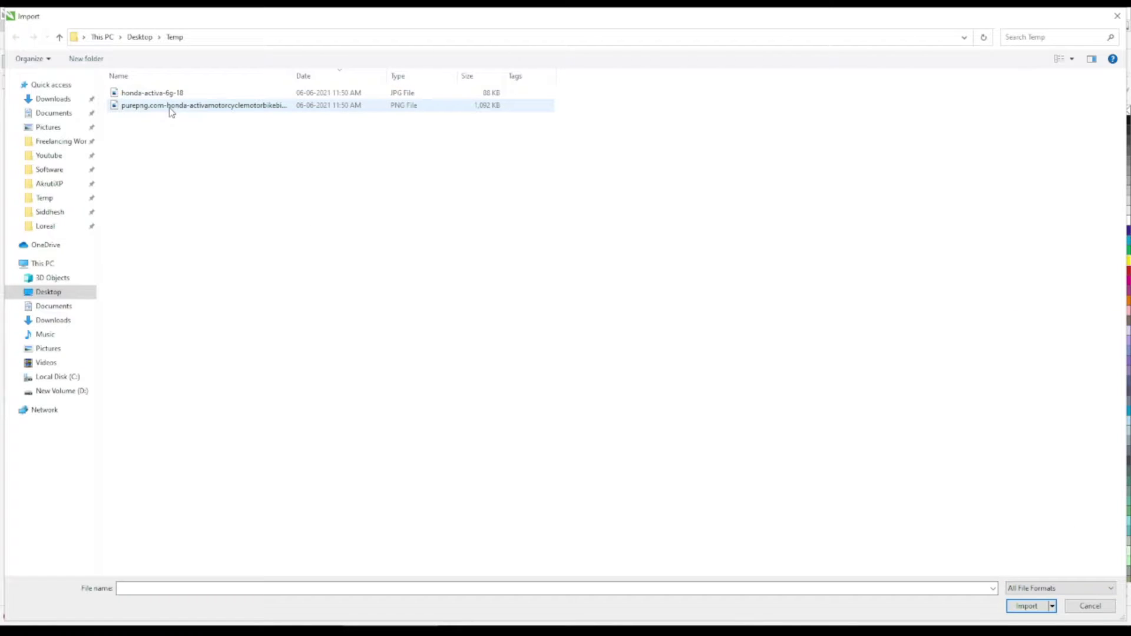
Import the purepng.com Honda Activa PNG from the Temp folder onto Page 1 at its original size, and delete it
double_click(170, 107)
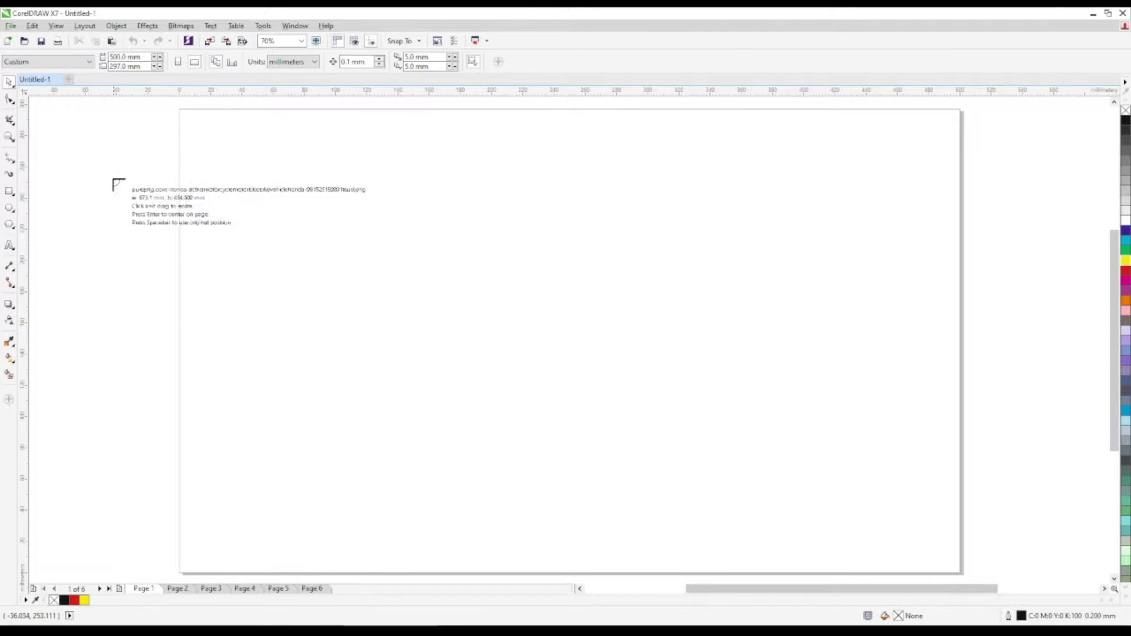
left_click(196, 152)
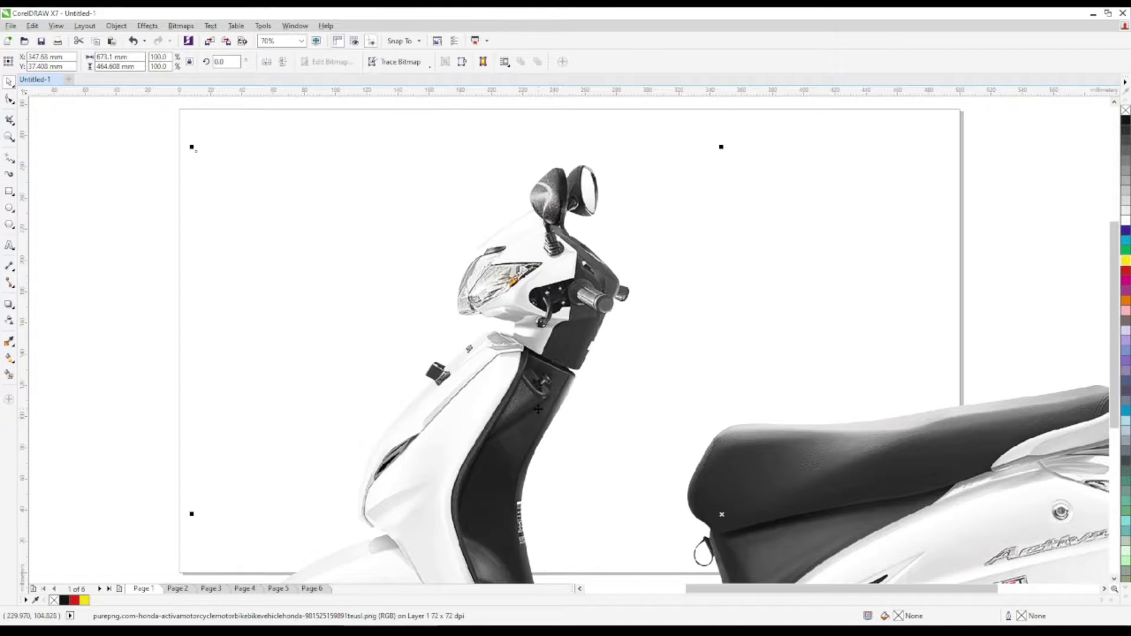
scroll(537, 409, "down", 3)
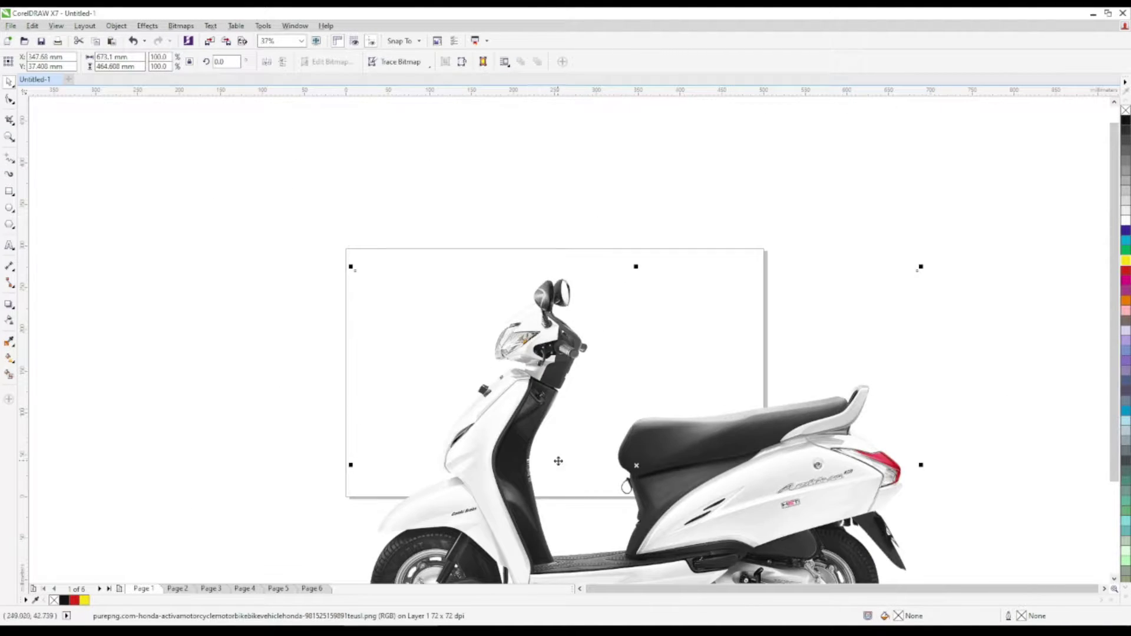
scroll(624, 412, "up", 1)
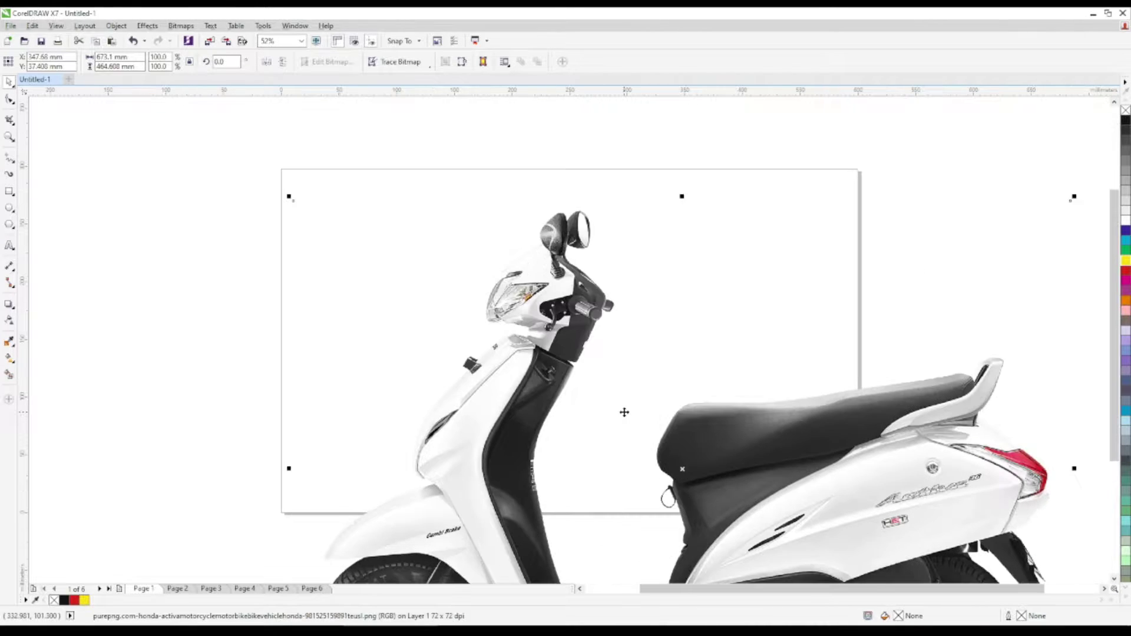
scroll(624, 412, "down", 2)
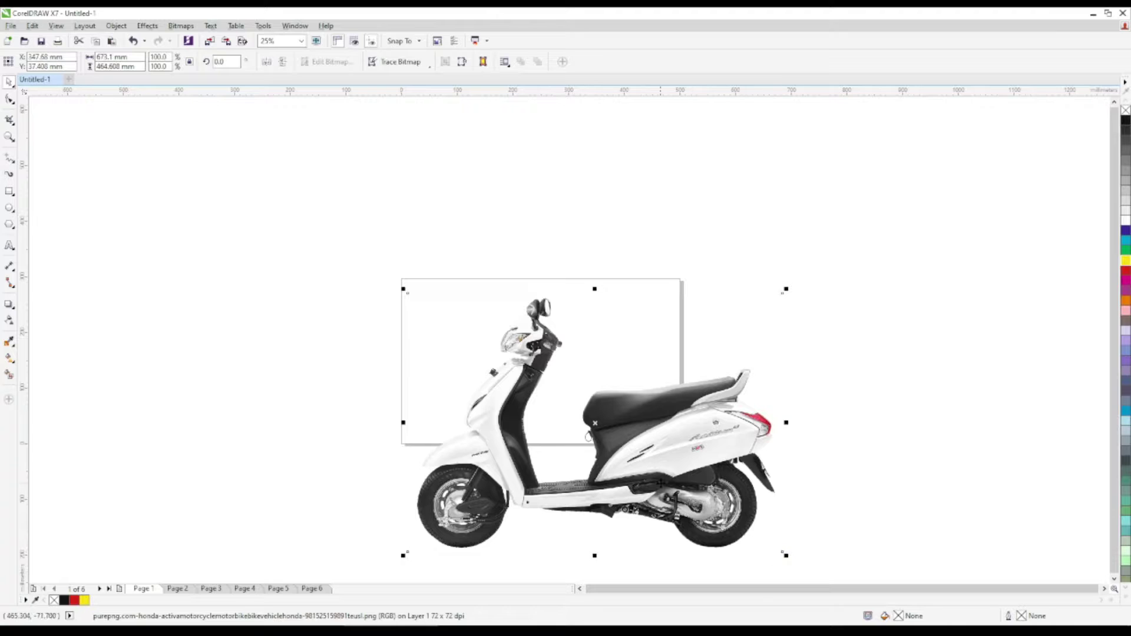
key("Delete")
key("shift+F4")
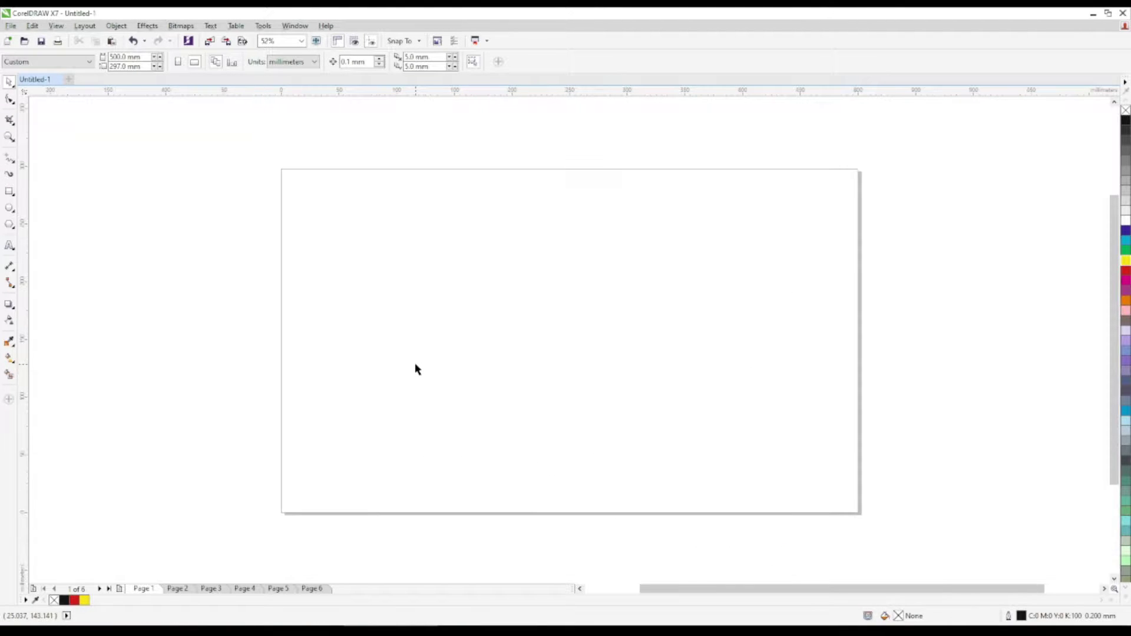
Import the Honda Activa PNG at about 231 × 159 mm in the page's upper-left area, and undo the placement
left_click(11, 26)
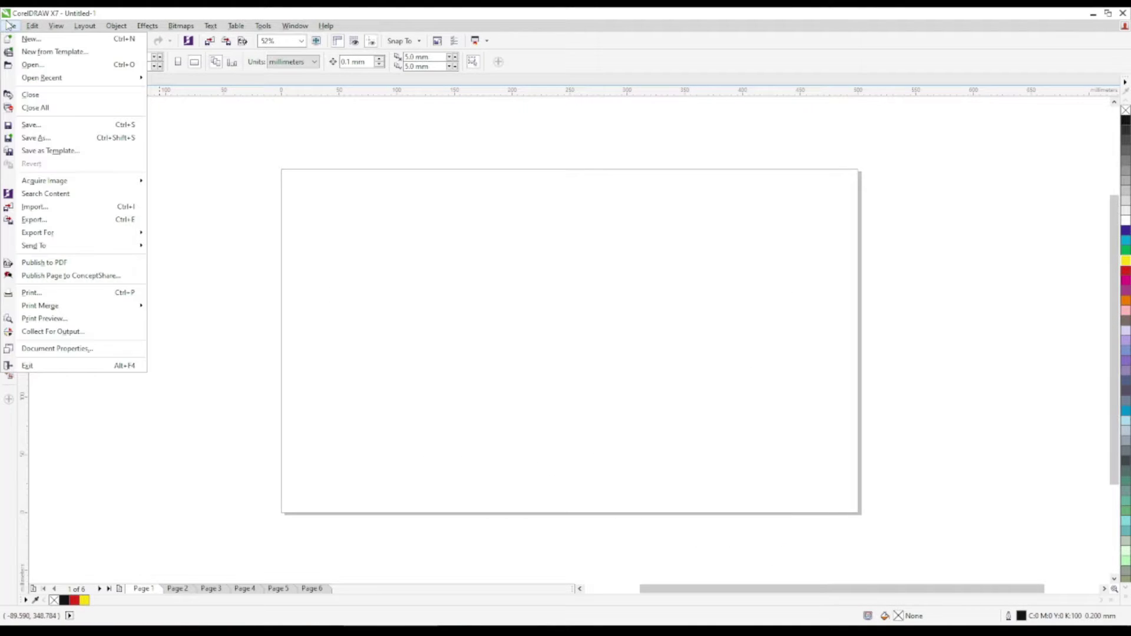
left_click(47, 206)
double_click(164, 108)
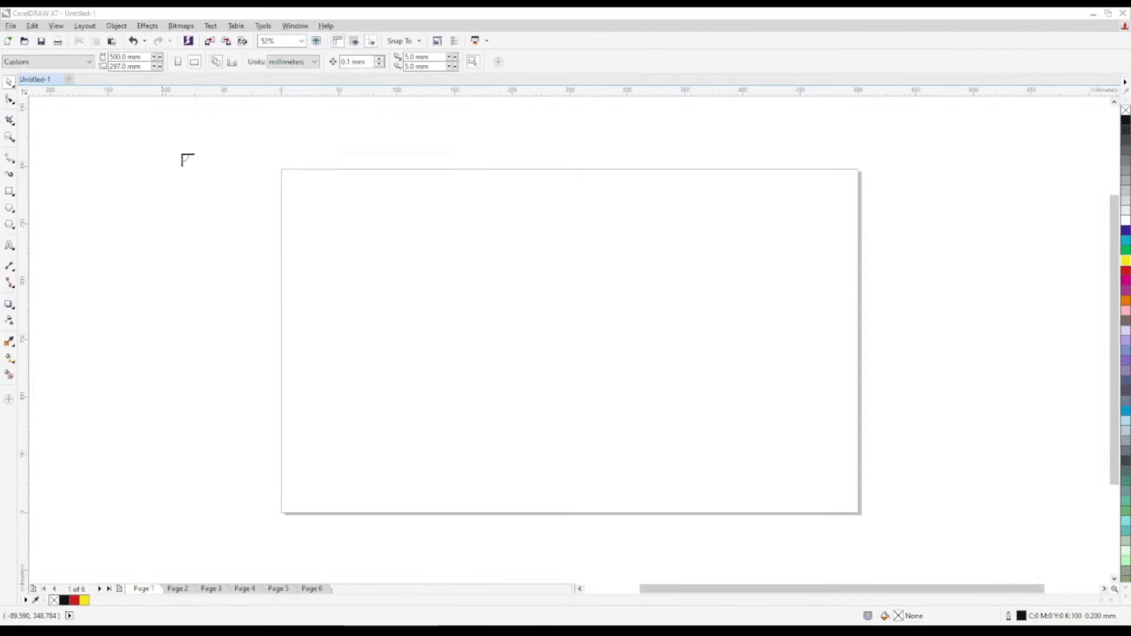
left_click_drag(292, 181, 563, 368)
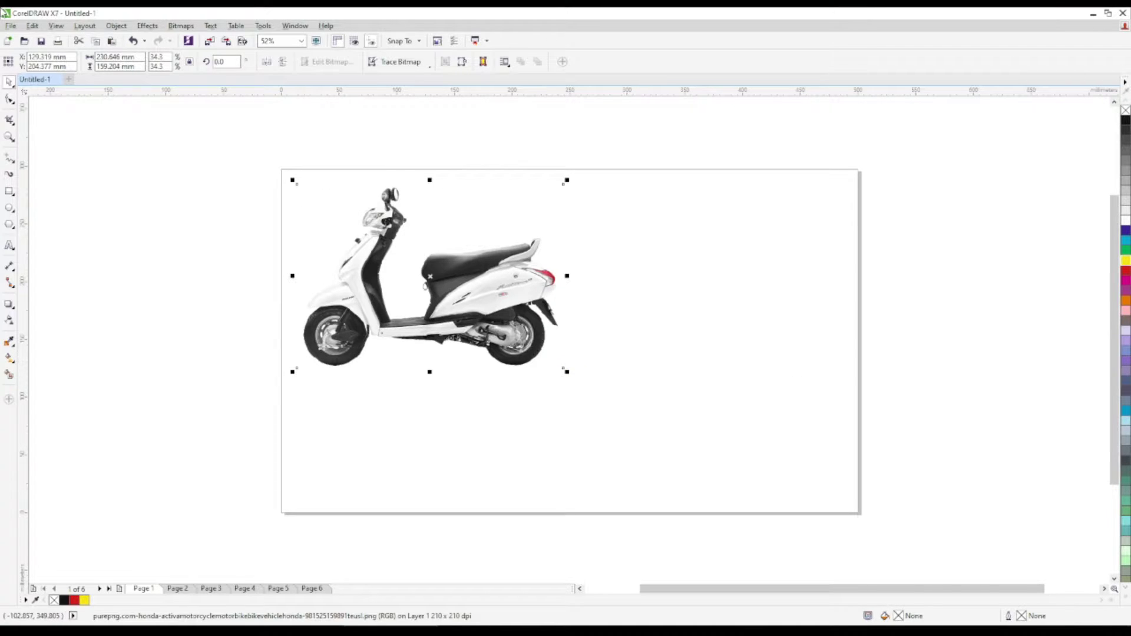
key("ctrl+z")
Import the Honda Activa PNG again by framing its size in the page's upper-left area, and undo that placement
left_click(11, 25)
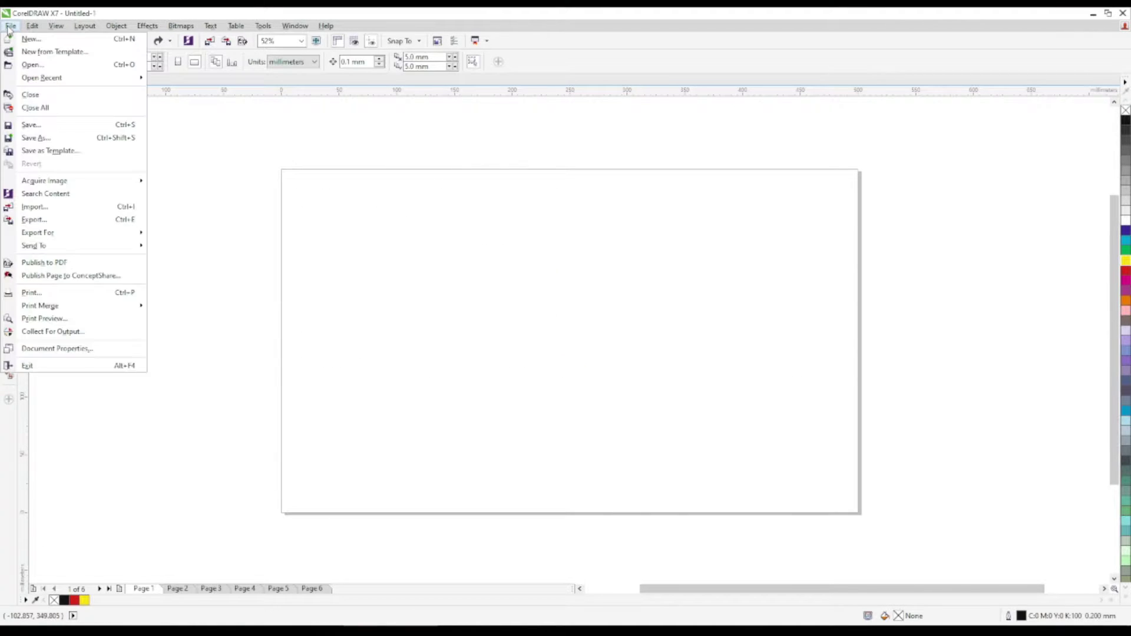
left_click(58, 210)
double_click(157, 106)
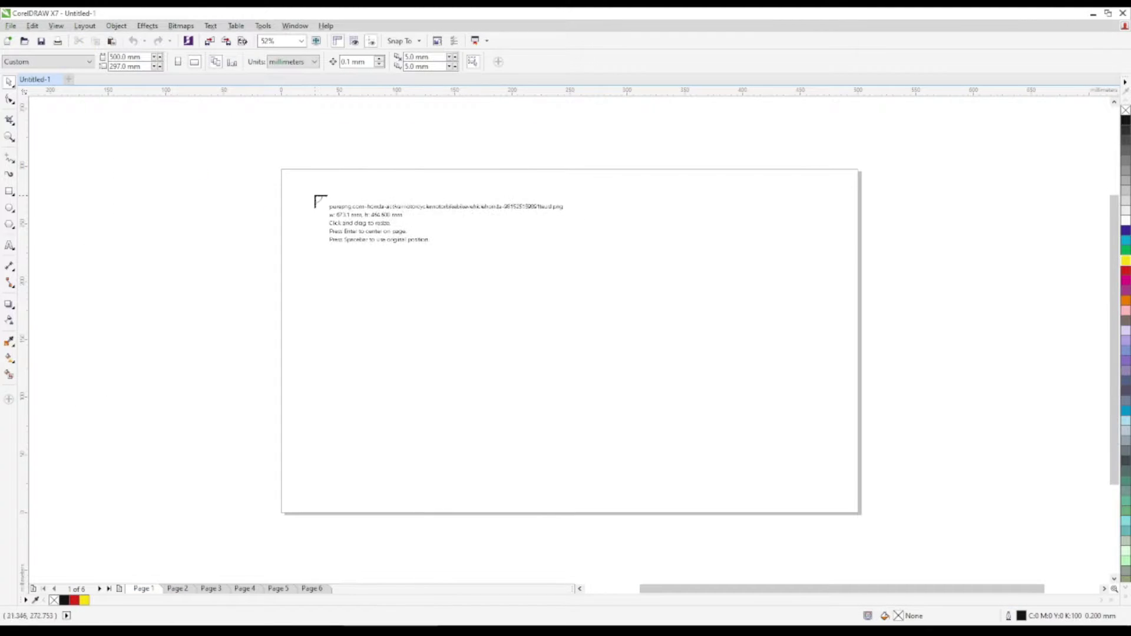
left_click_drag(317, 197, 601, 390)
key("ctrl+z")
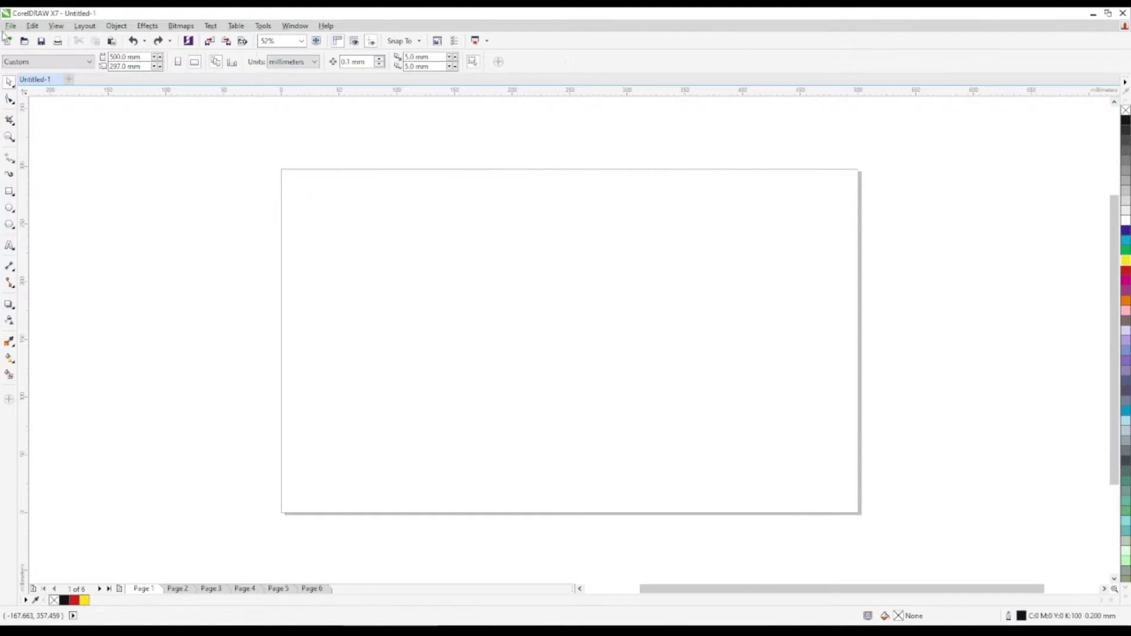
Import the Honda Activa PNG at its original size, starting near the page's upper-left corner
left_click(10, 25)
left_click(35, 206)
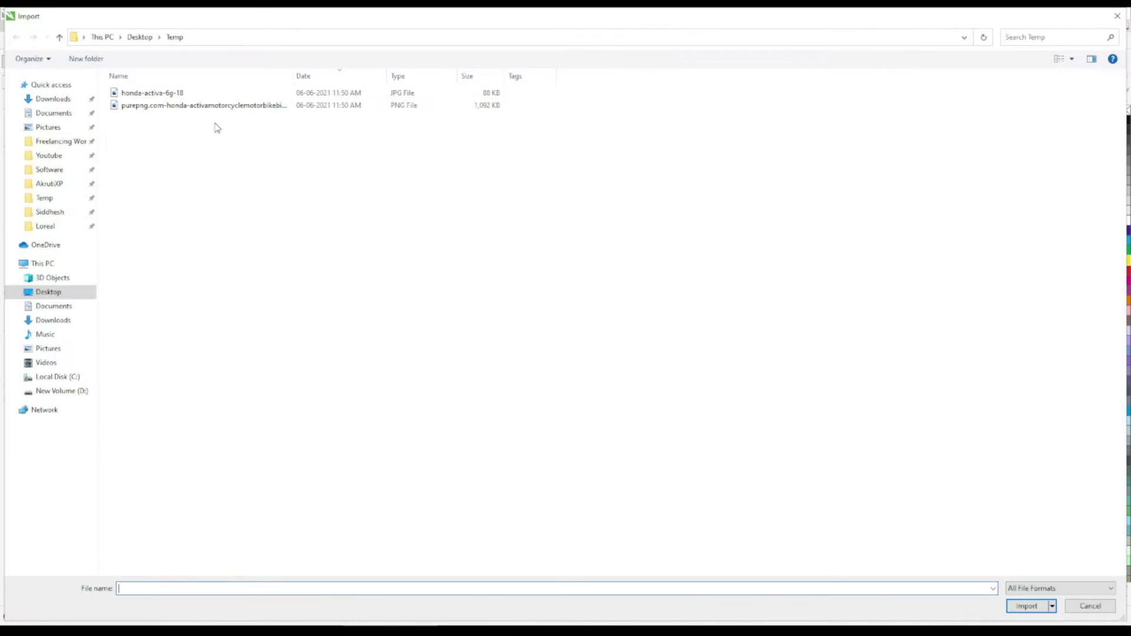
left_click(199, 107)
key("Return")
left_click(316, 213)
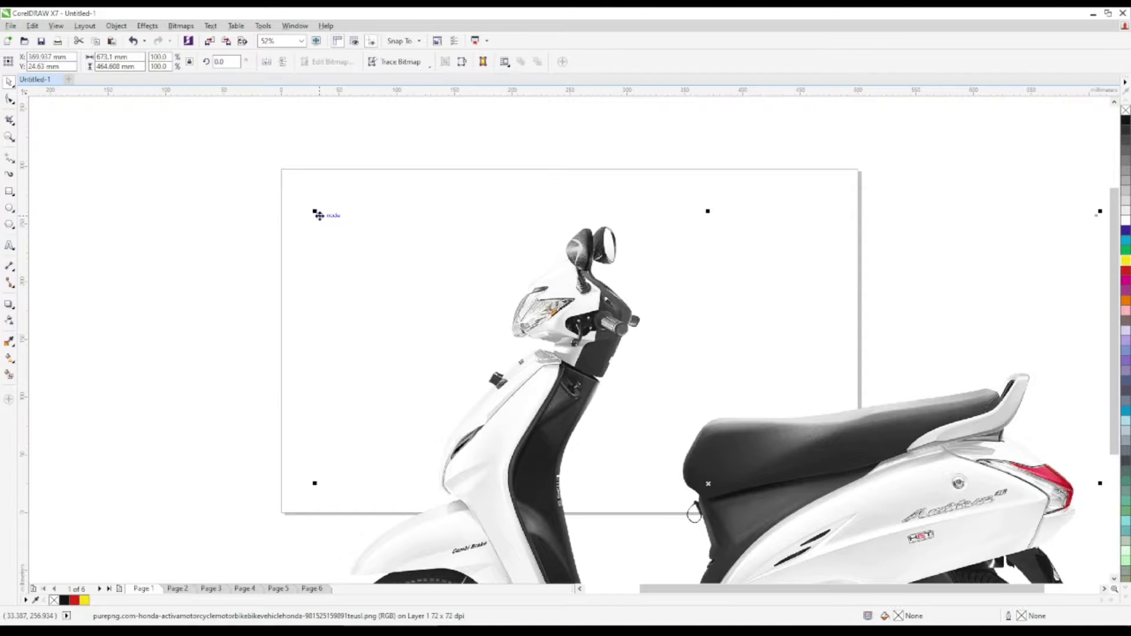
Move the full-size scooter image up and left, scale it to about 395 × 273 mm, and undo everything including the import
left_click_drag(852, 486, 631, 349)
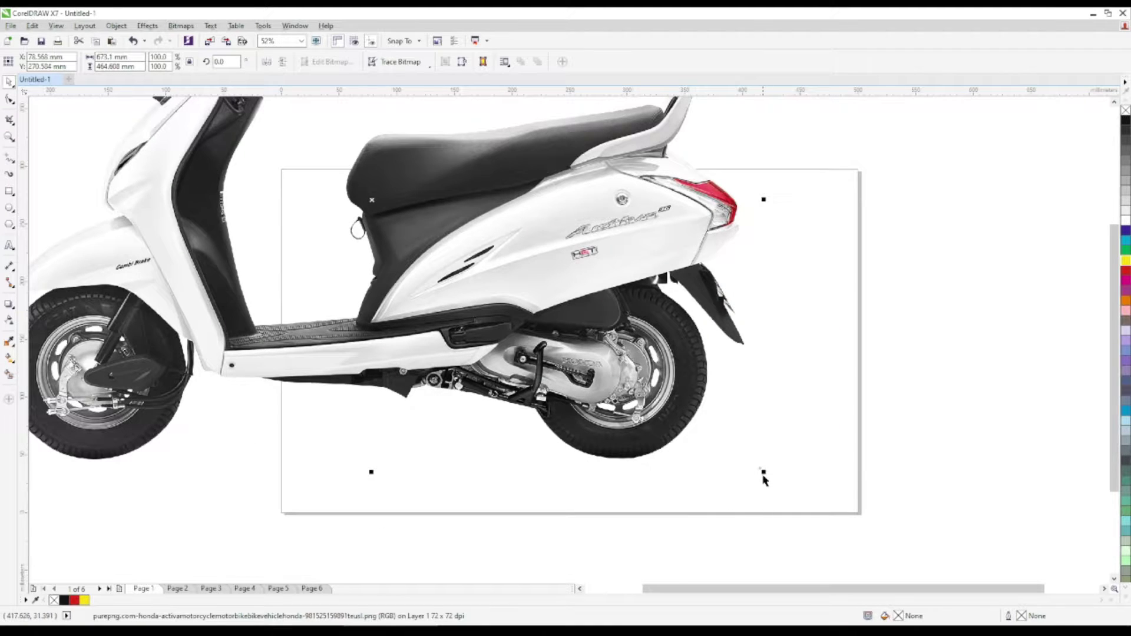
left_click_drag(763, 476, 667, 448)
key("ctrl+z")
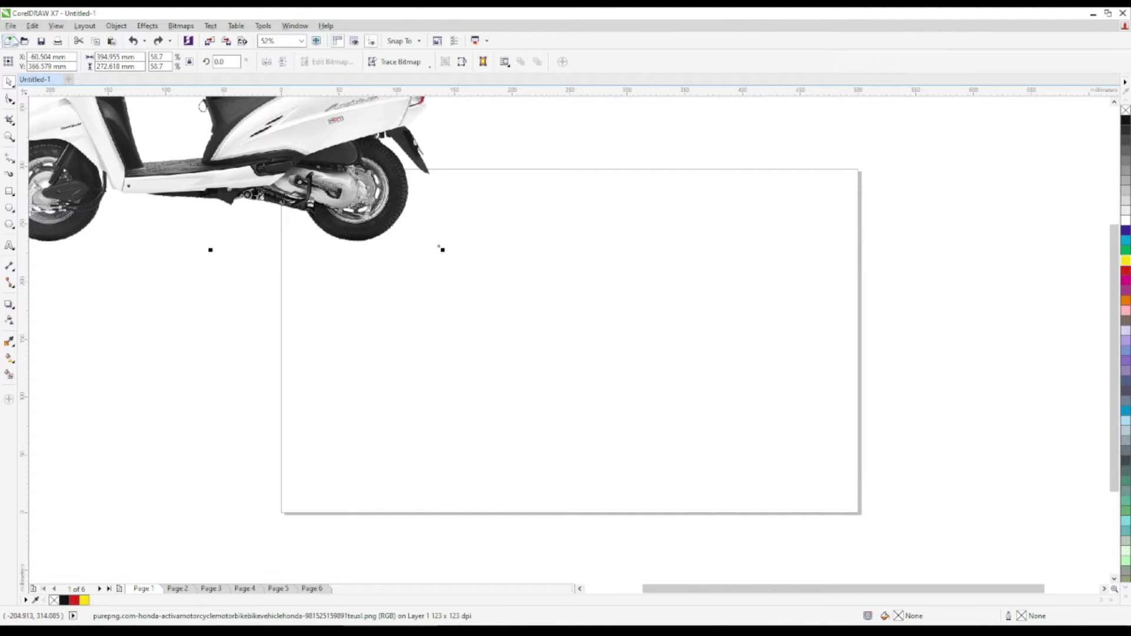
key("ctrl+z")
key("ctrl+z")
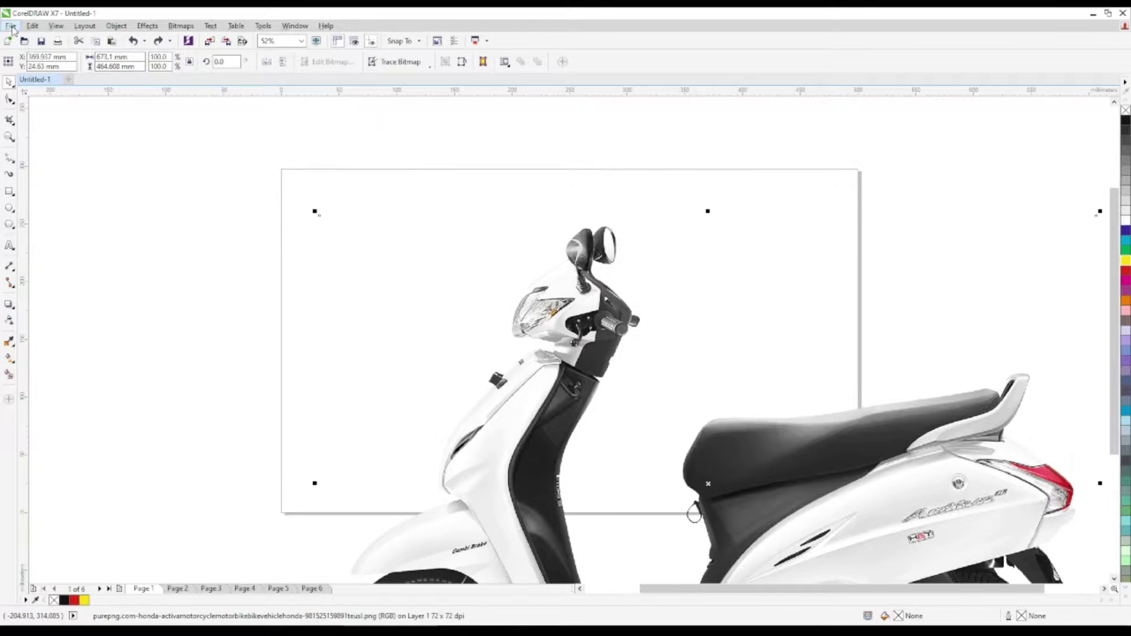
key("ctrl+z")
Import the Honda Activa PNG at about 255 × 176 mm on the left half of the page and enlarge it proportionally
left_click(11, 25)
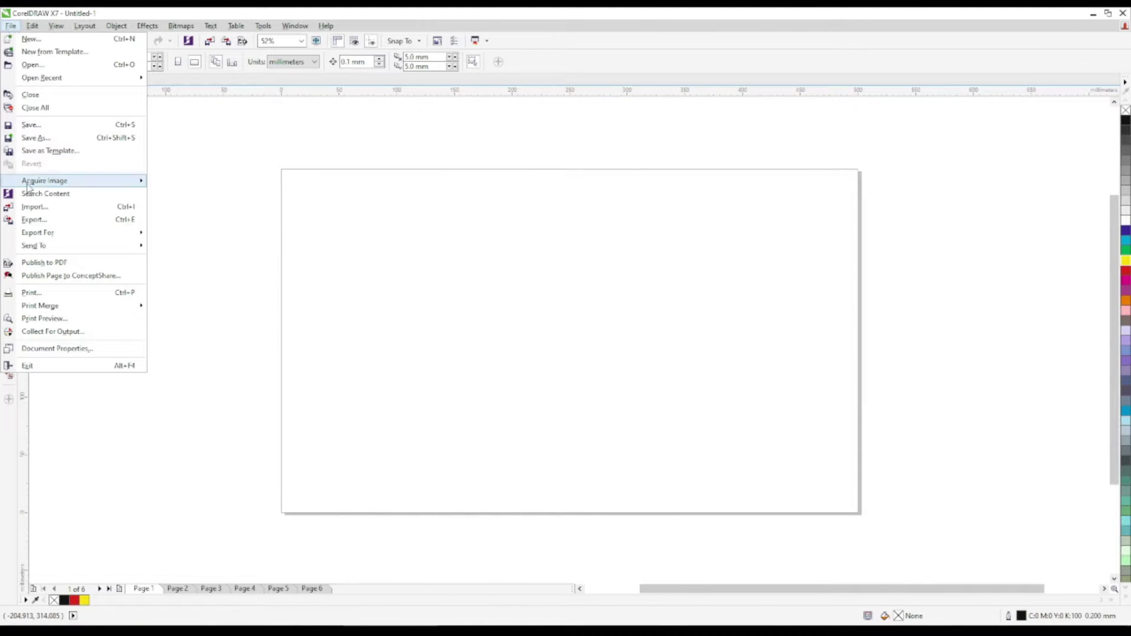
left_click(47, 205)
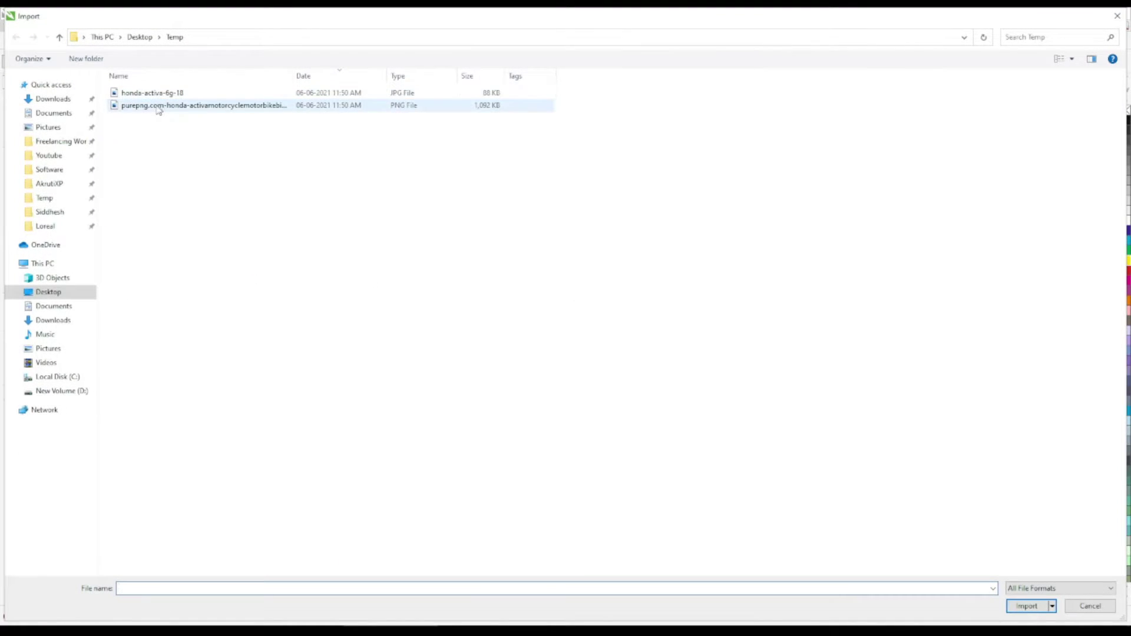
double_click(159, 111)
left_click_drag(306, 225, 605, 422)
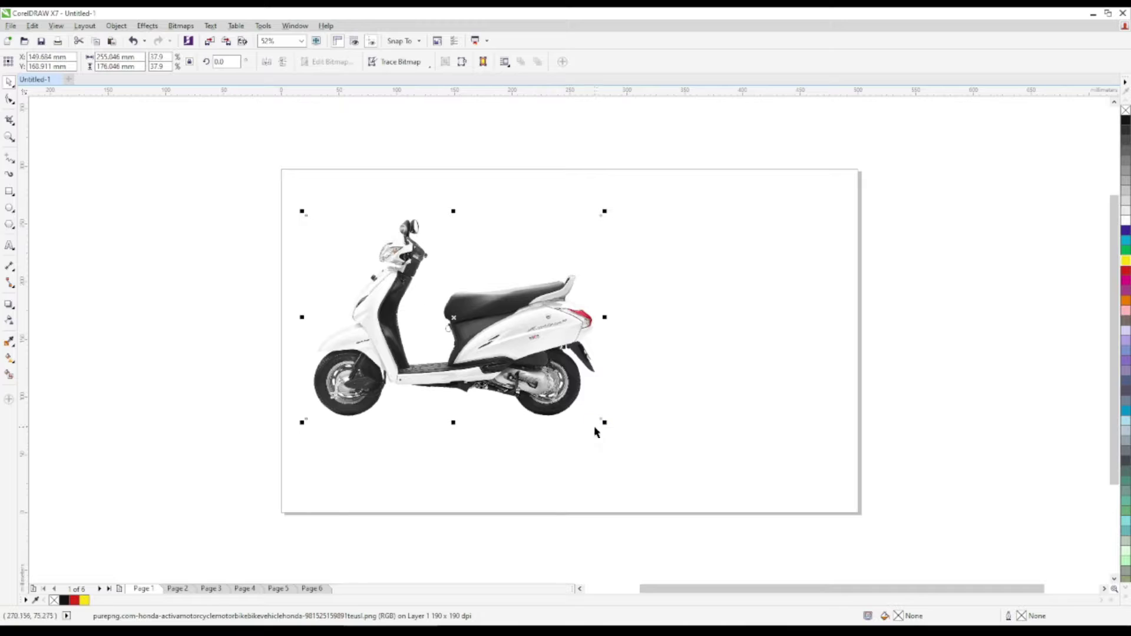
left_click_drag(603, 423, 868, 583)
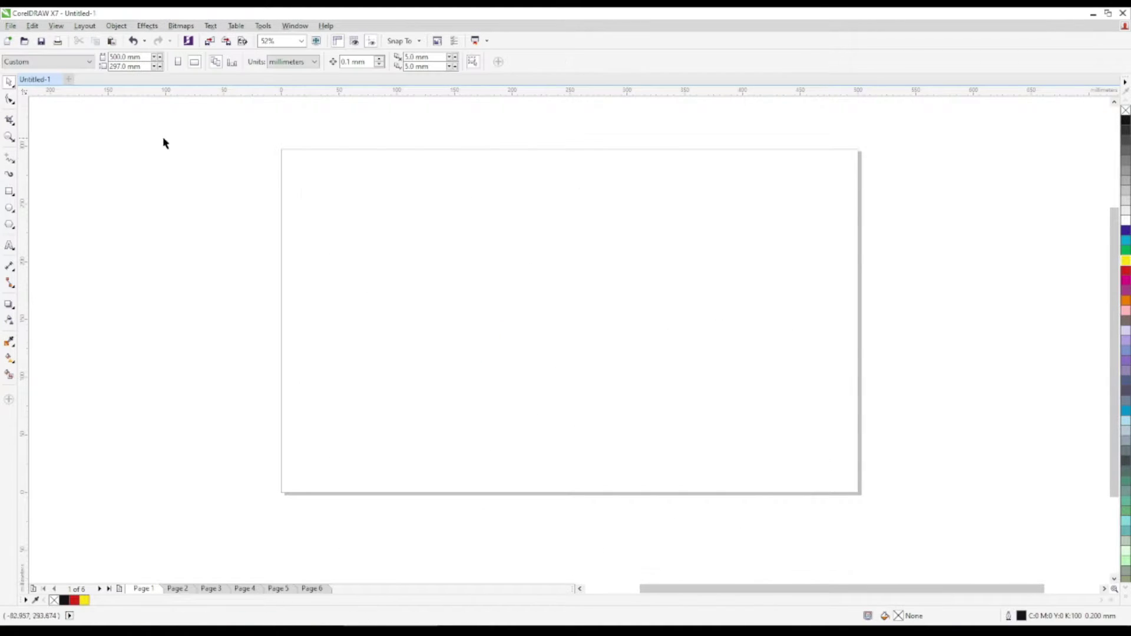
Import honda-activa-6g-18 JPG at its original size, enlarge it to about 250 × 188 mm, and delete it
left_click(11, 26)
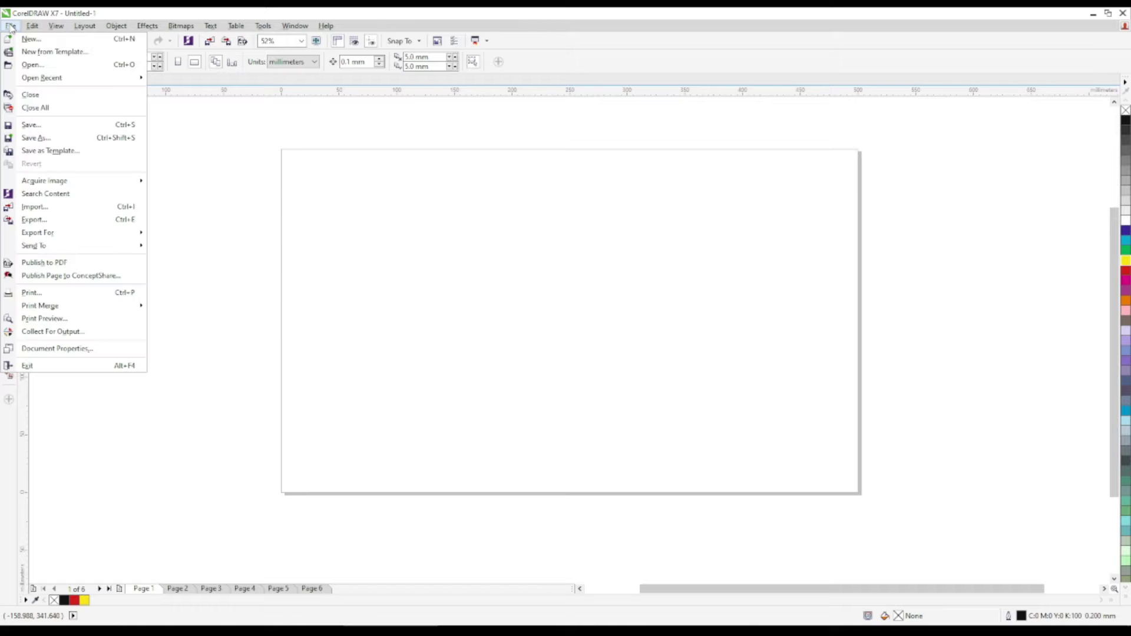
left_click(53, 212)
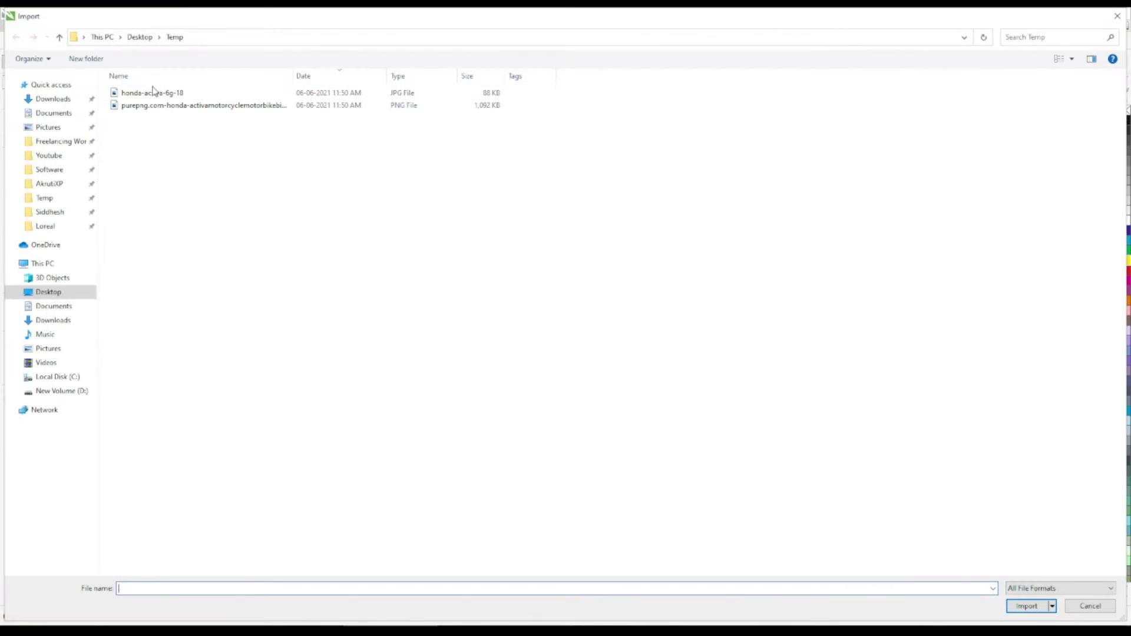
double_click(154, 91)
left_click(329, 170)
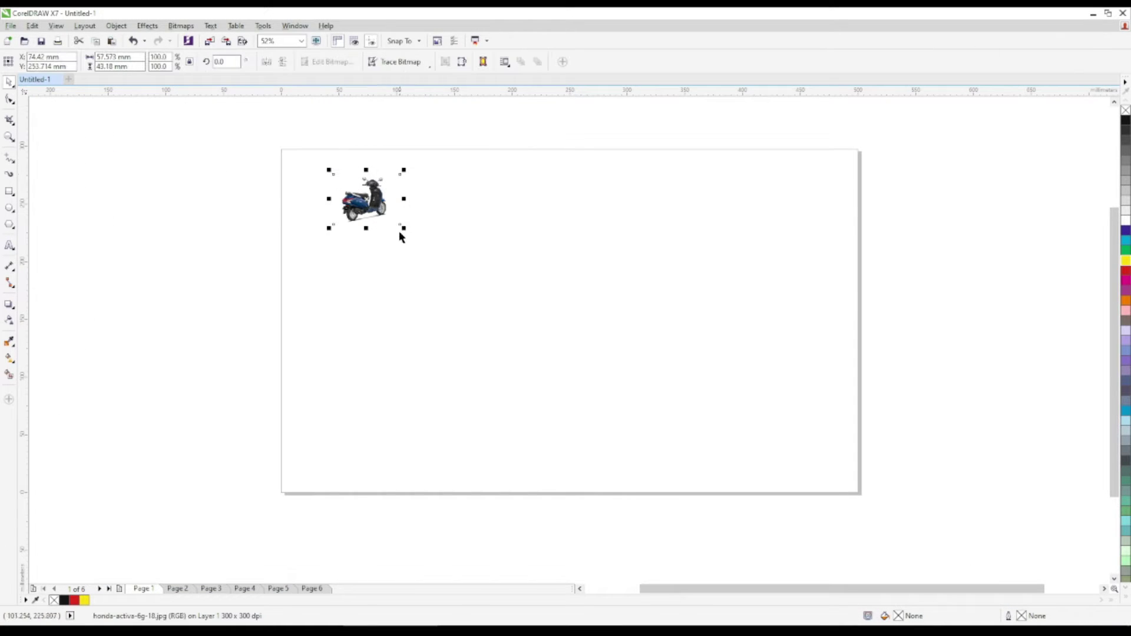
left_click_drag(404, 228, 628, 395)
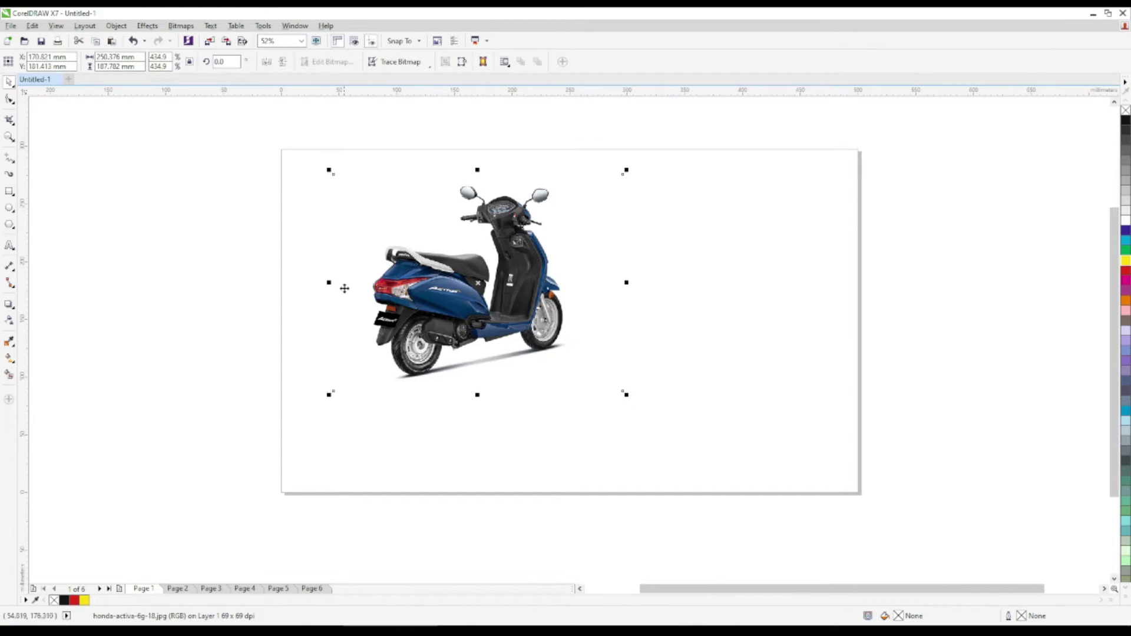
key("Delete")
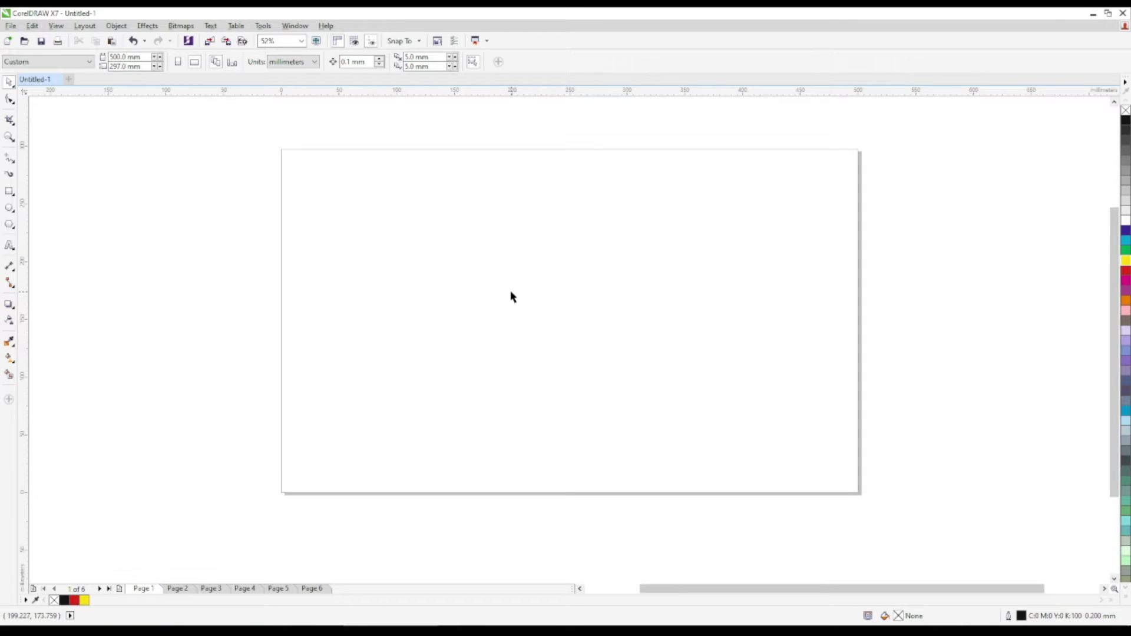
Go through Page 2 to Page 3 to compare the PNG and JPG scooter images on the yellow background
key("Page_Down")
scroll(513, 296, "up", 2)
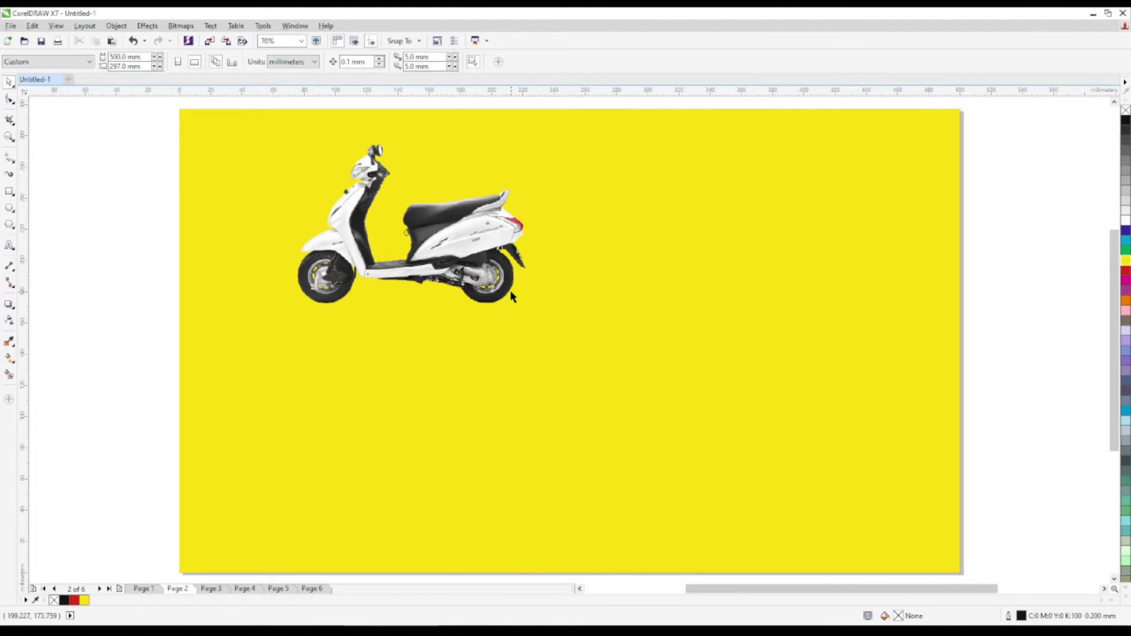
key("Page_Down")
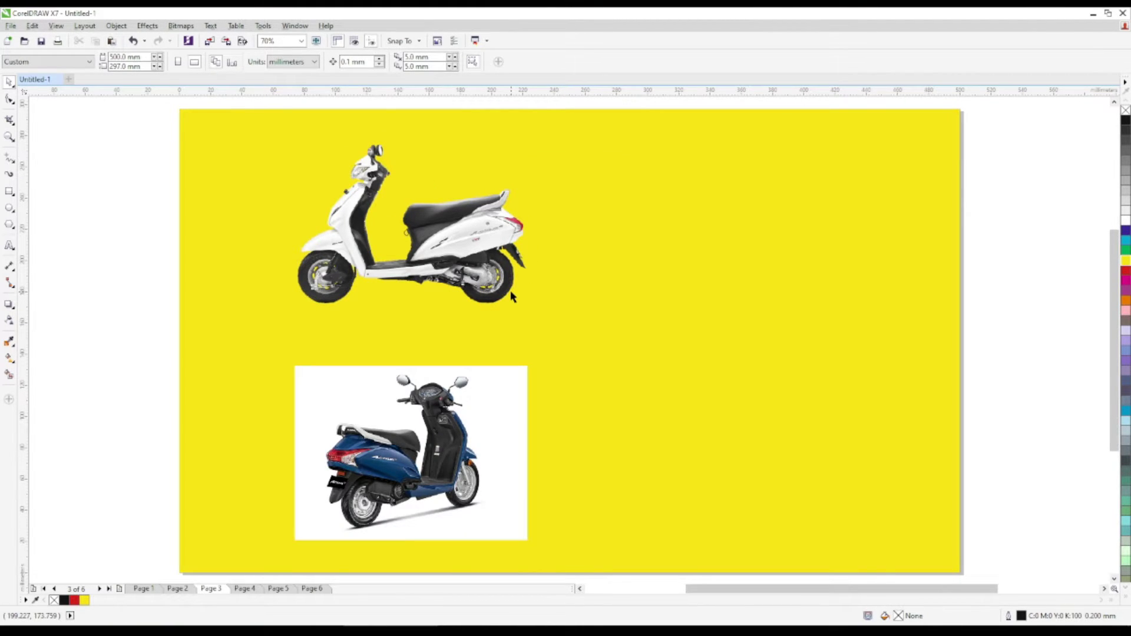
Move the PNG scooter on Page 2 to the page centre and over to its left edge, and undo the moves
key("Page_Up")
left_click_drag(386, 236, 559, 336)
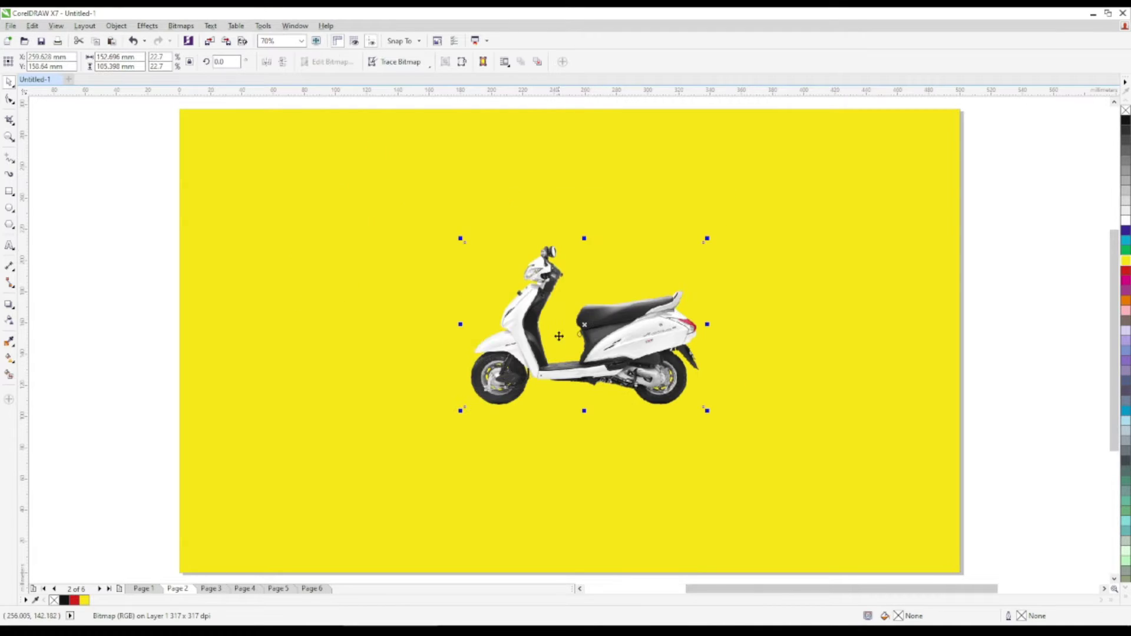
left_click_drag(582, 282, 303, 242)
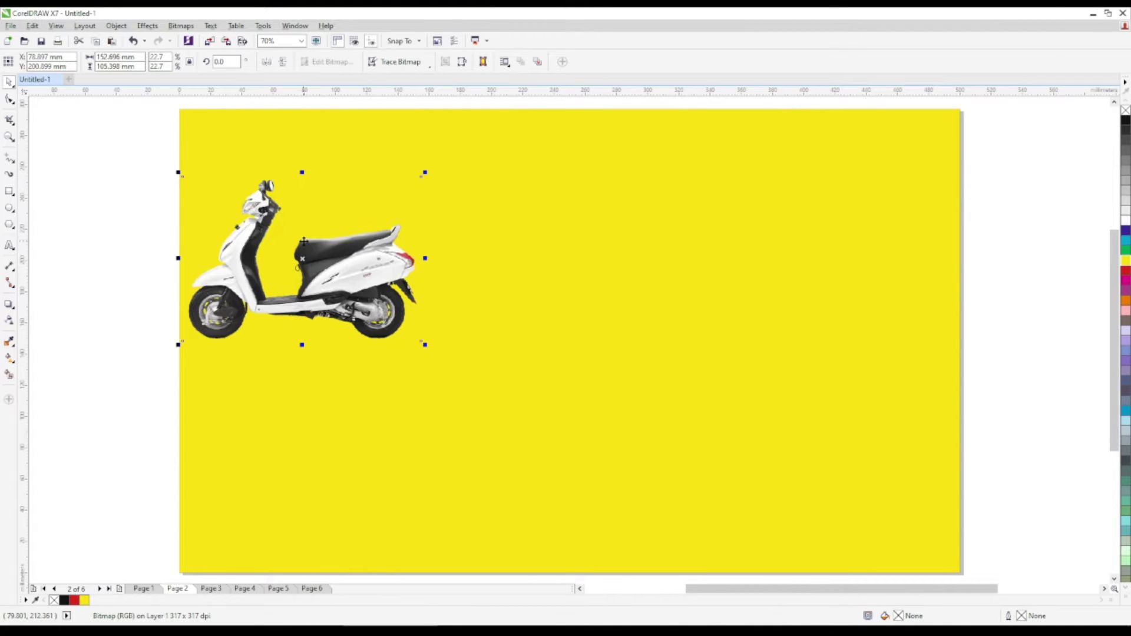
key("ctrl+z")
key("ctrl+z")
key("ctrl+z")
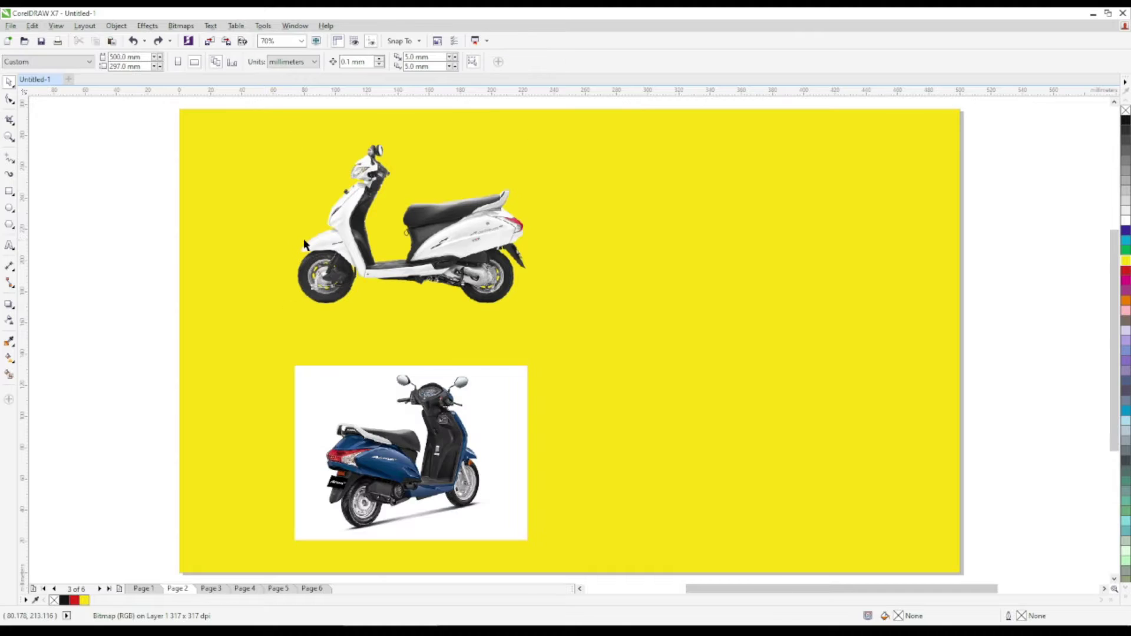
Go back and forth between Page 2 and Page 5 to compare the scooter images and their PNG and JPG labels
key("Page_Down")
key("Page_Down")
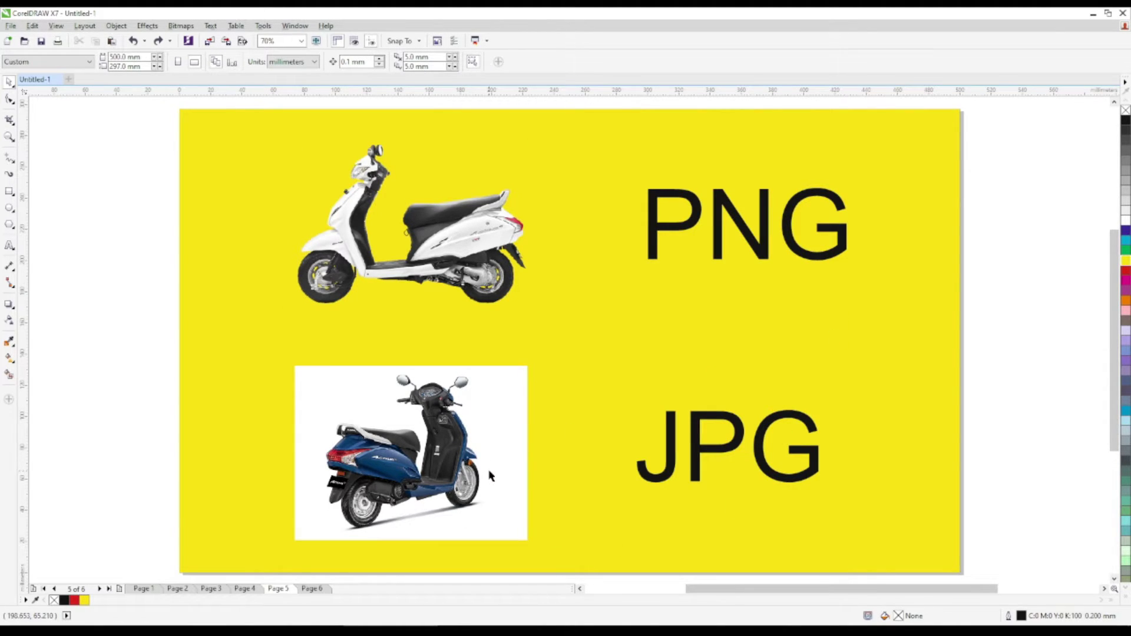
key("Page_Up")
key("Page_Up")
key("Page_Up")
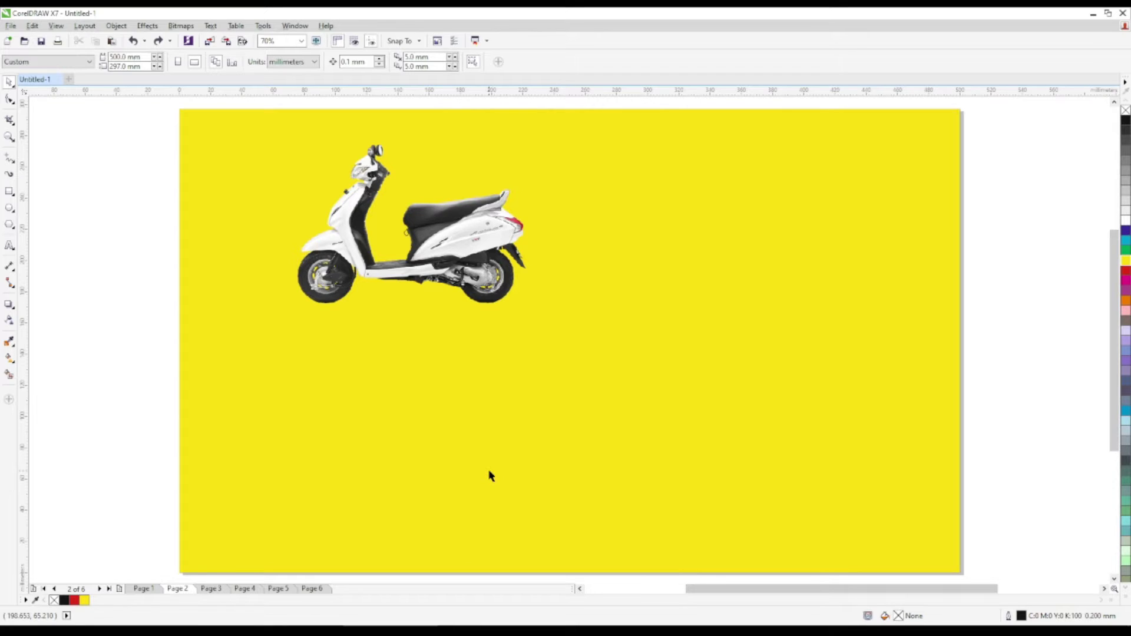
key("Page_Down")
key("Page_Down")
key("Page_Down")
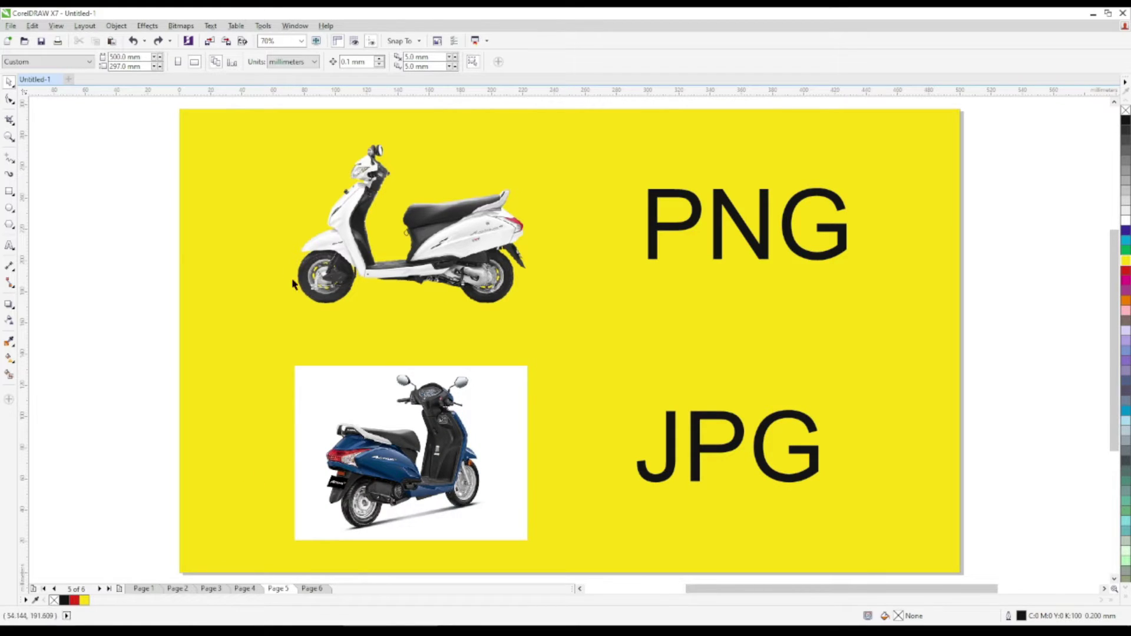
Set up an export of only the selected white scooter as JPG - JPEG Bitmaps in the Desktop's Temp folder
left_click(389, 236)
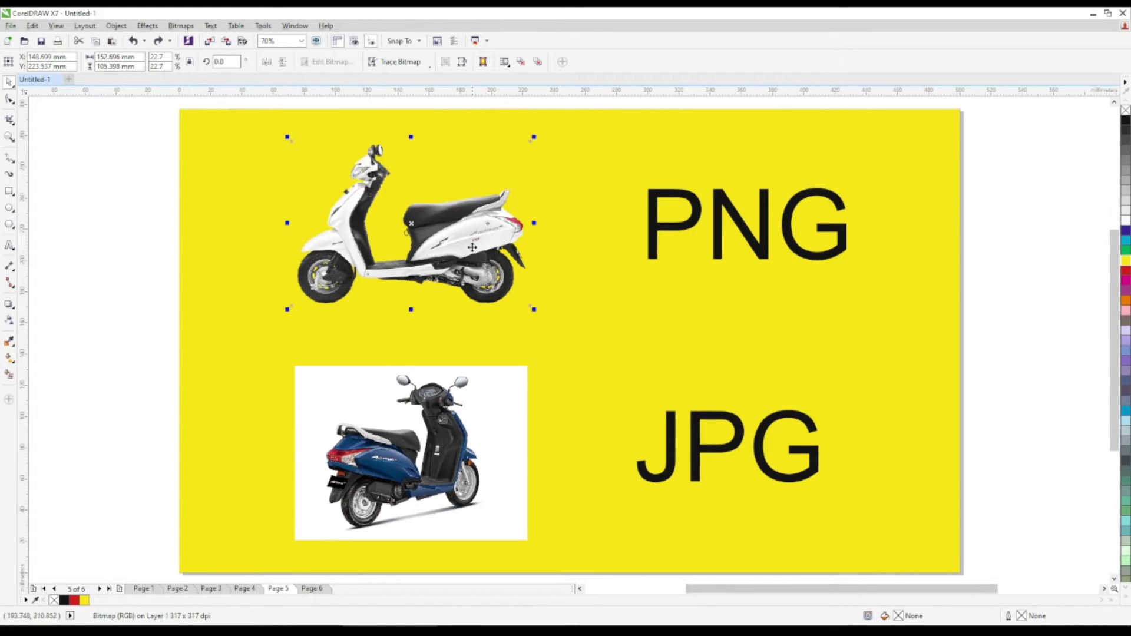
left_click(11, 25)
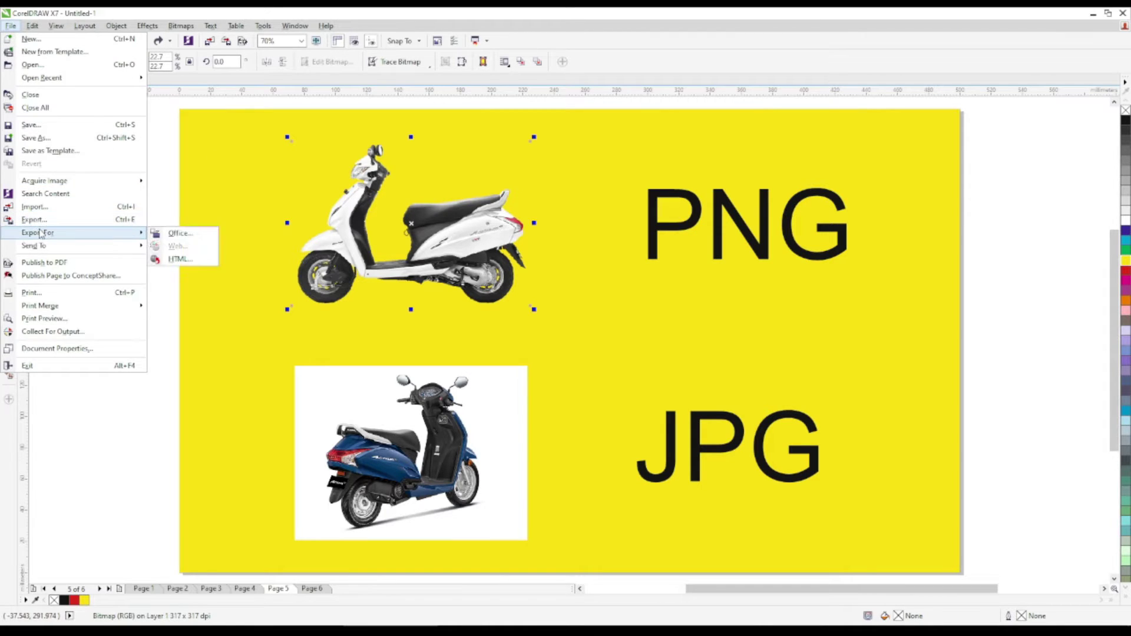
left_click(35, 220)
left_click(107, 536)
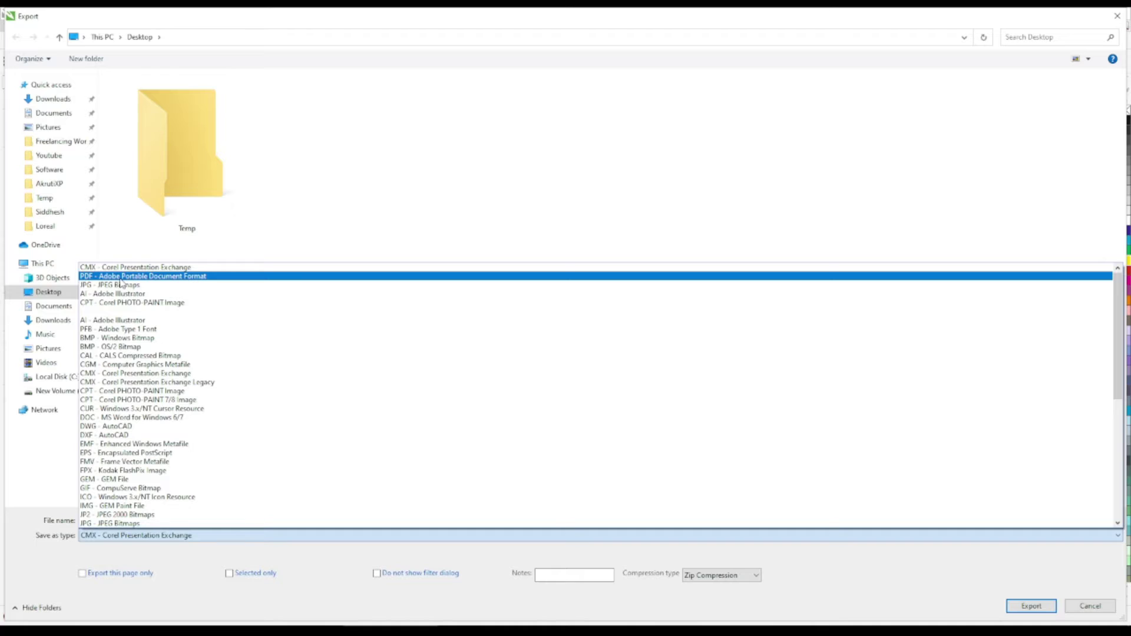
left_click(121, 285)
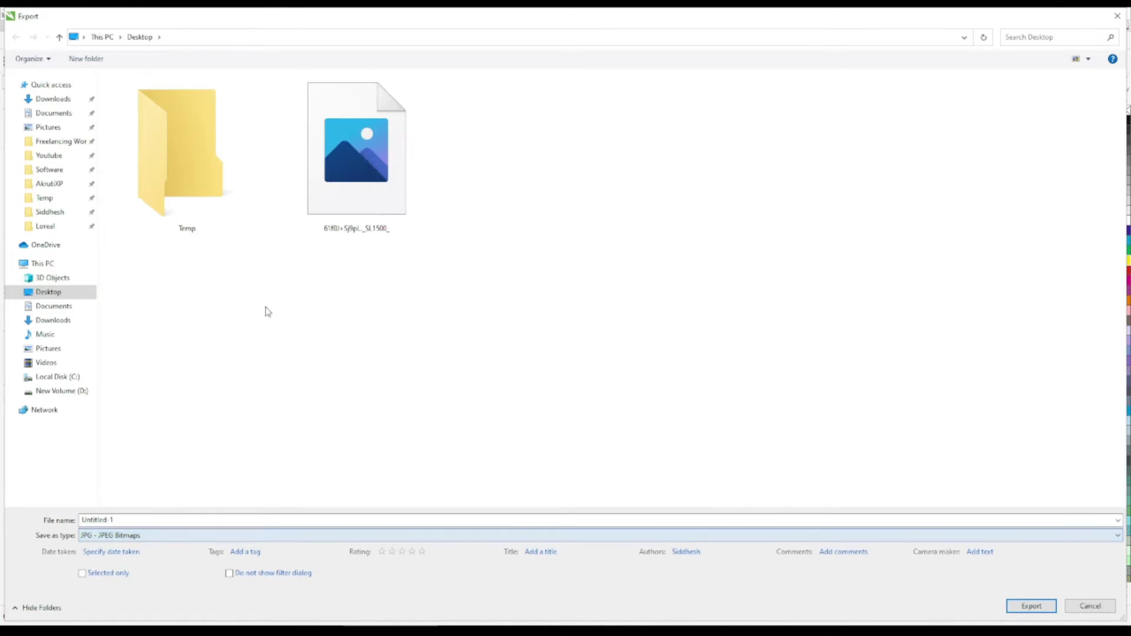
double_click(203, 180)
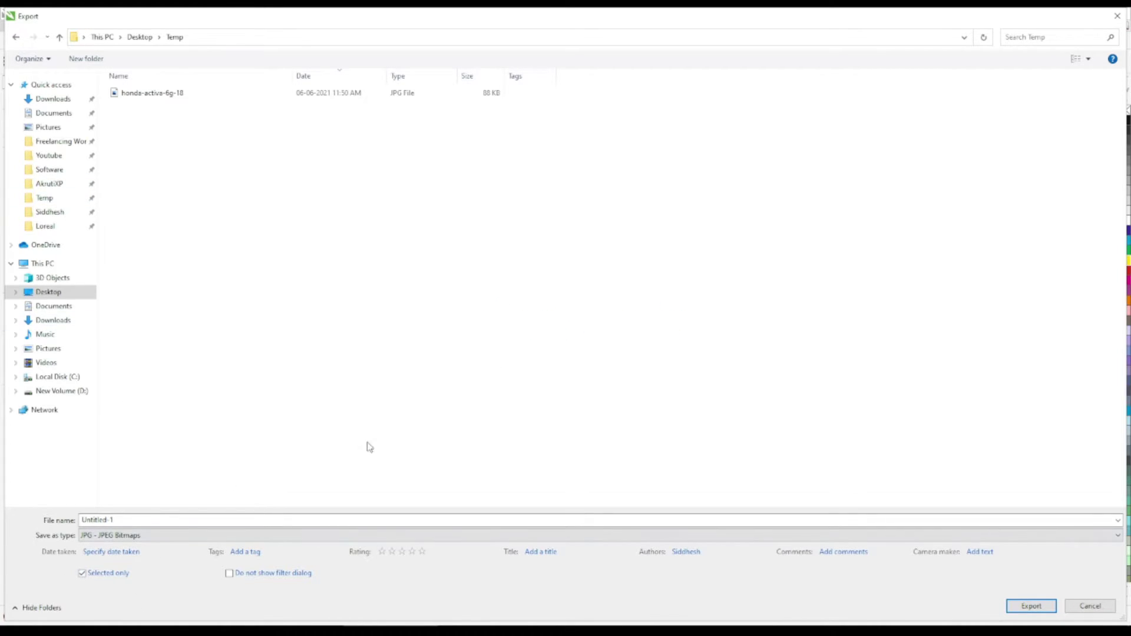
Preview the white scooter in the JPEG export settings, place the dialog beside the original image, and cancel the export
double_click(867, 23)
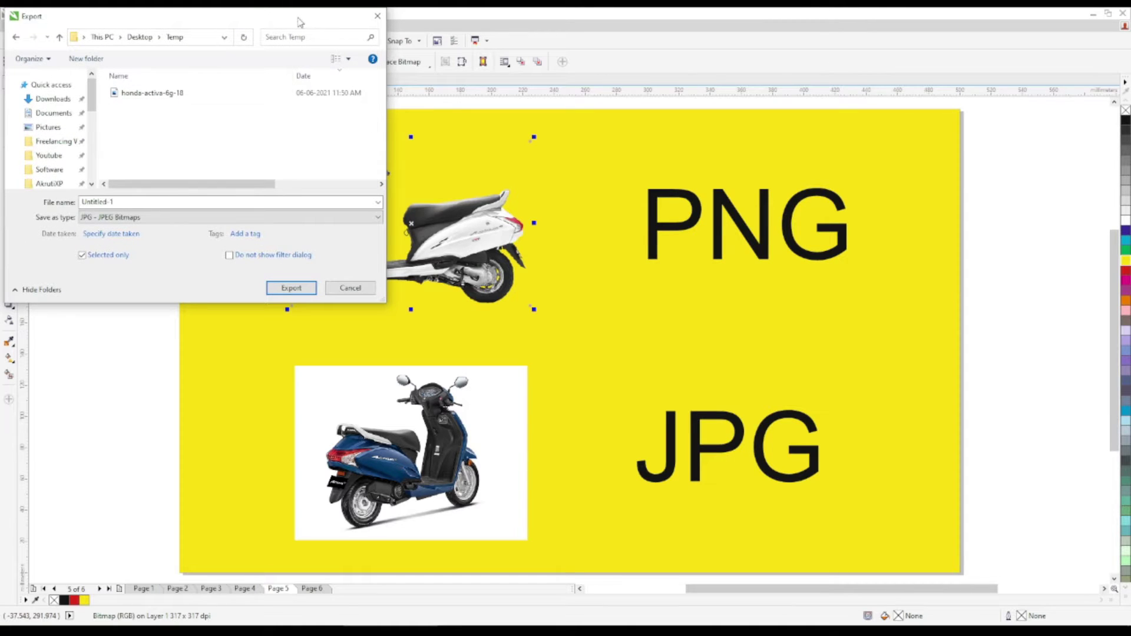
left_click_drag(300, 23, 1041, 200)
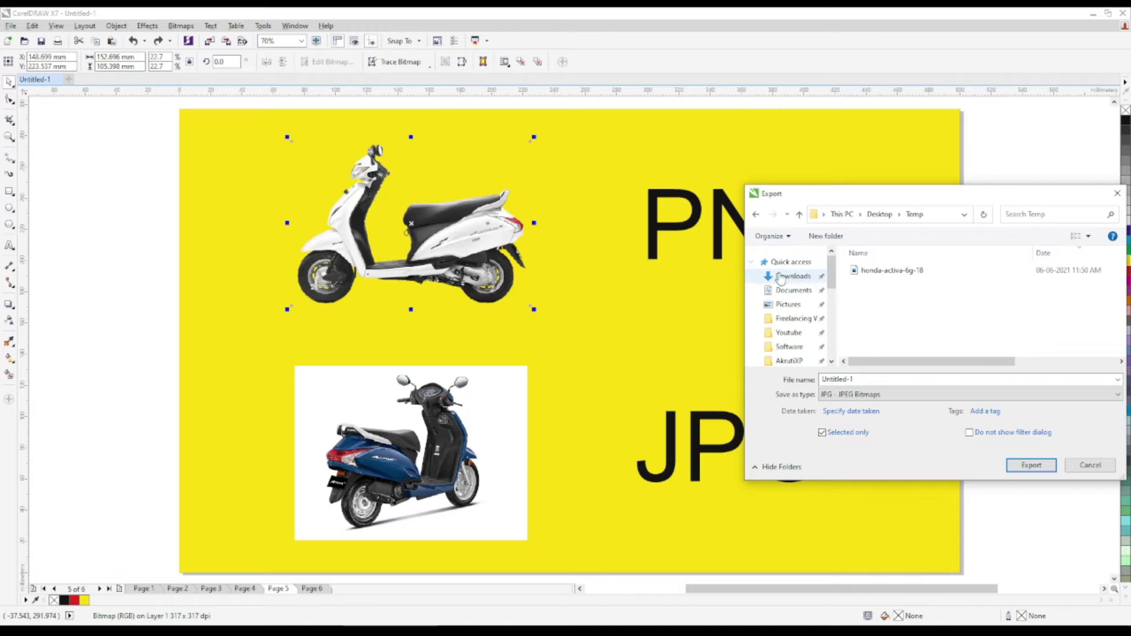
double_click(876, 195)
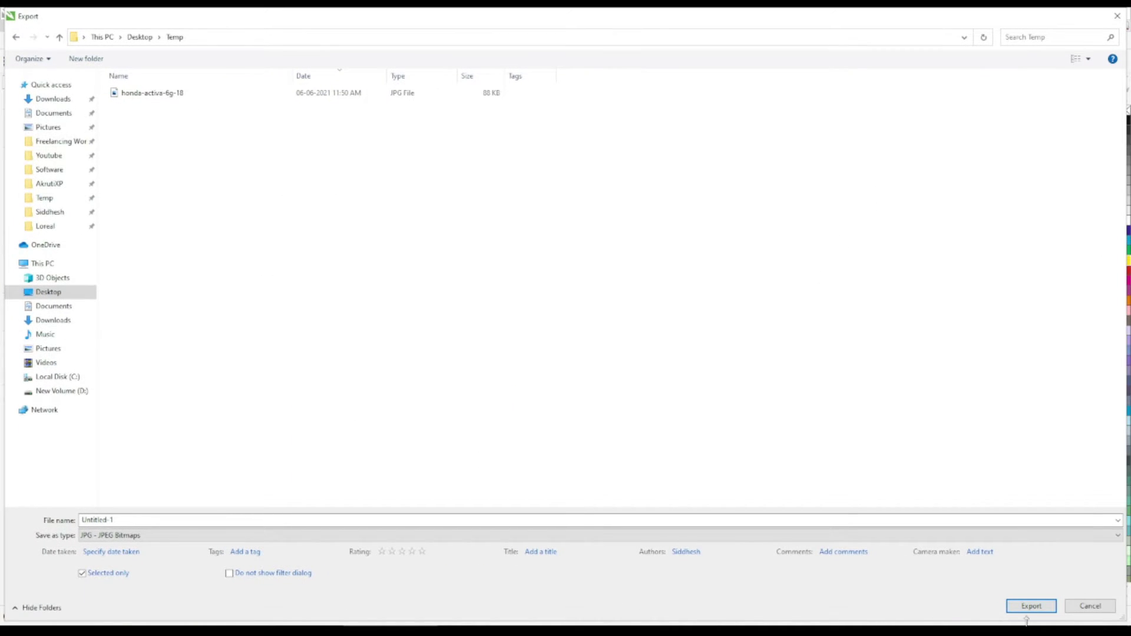
left_click(1032, 608)
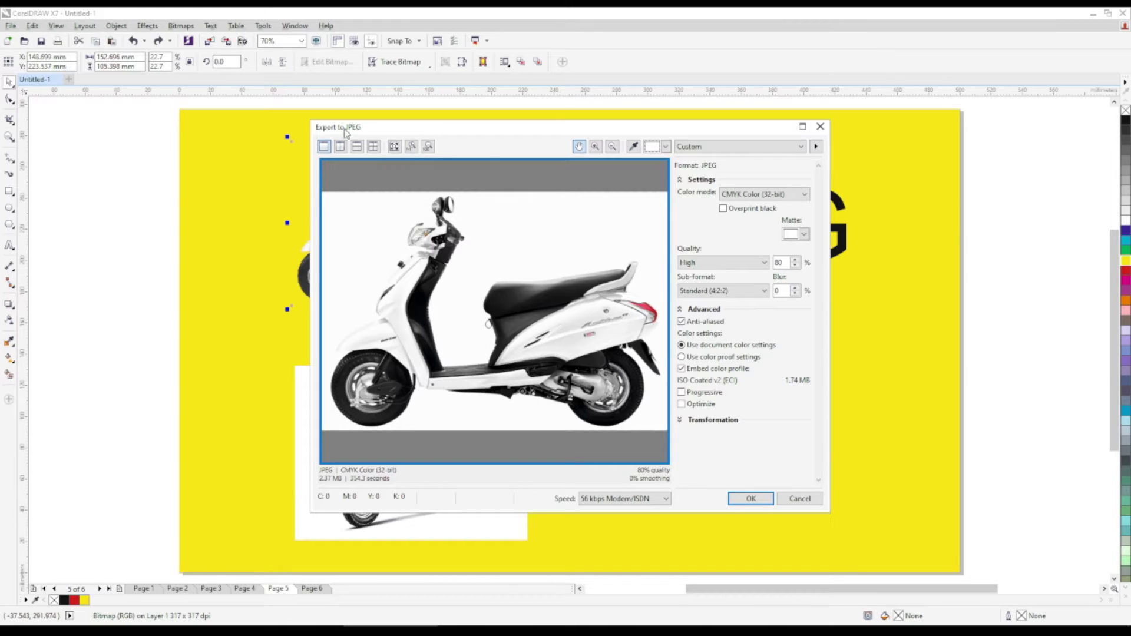
left_click_drag(347, 132, 543, 141)
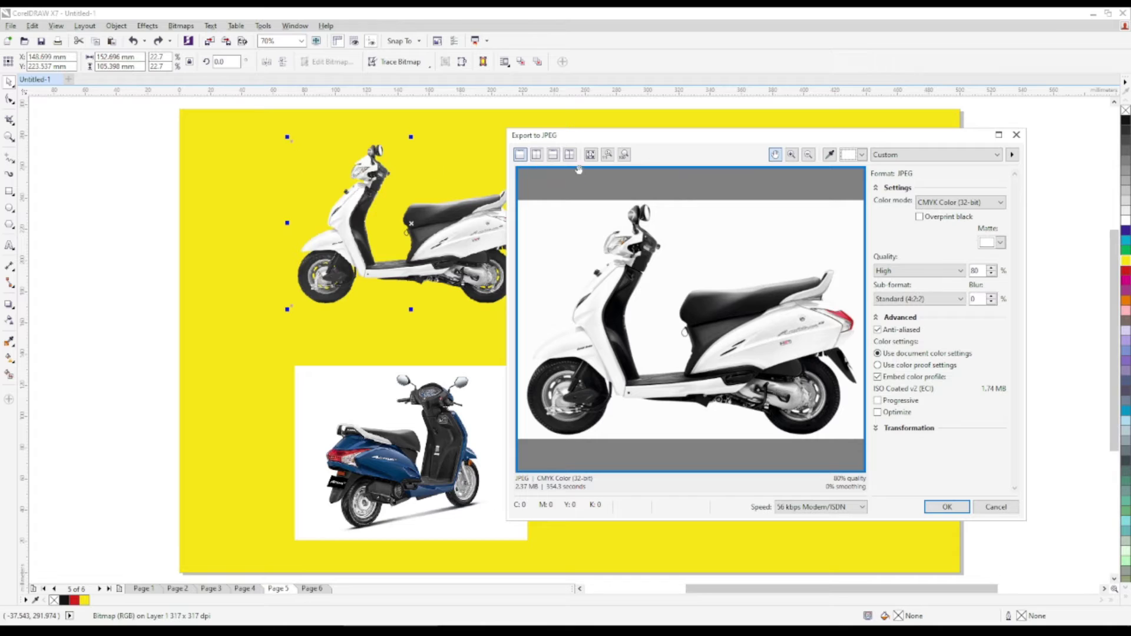
left_click(984, 508)
Start an export of the blue JPG scooter, look through the available file types, and cancel
left_click(519, 519)
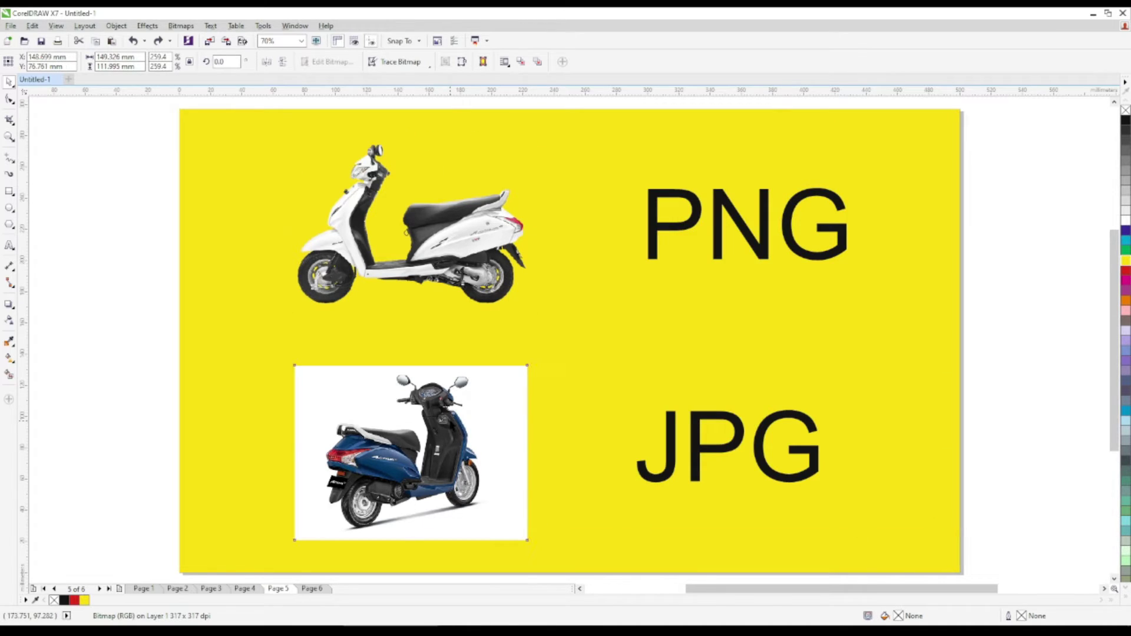
left_click(13, 26)
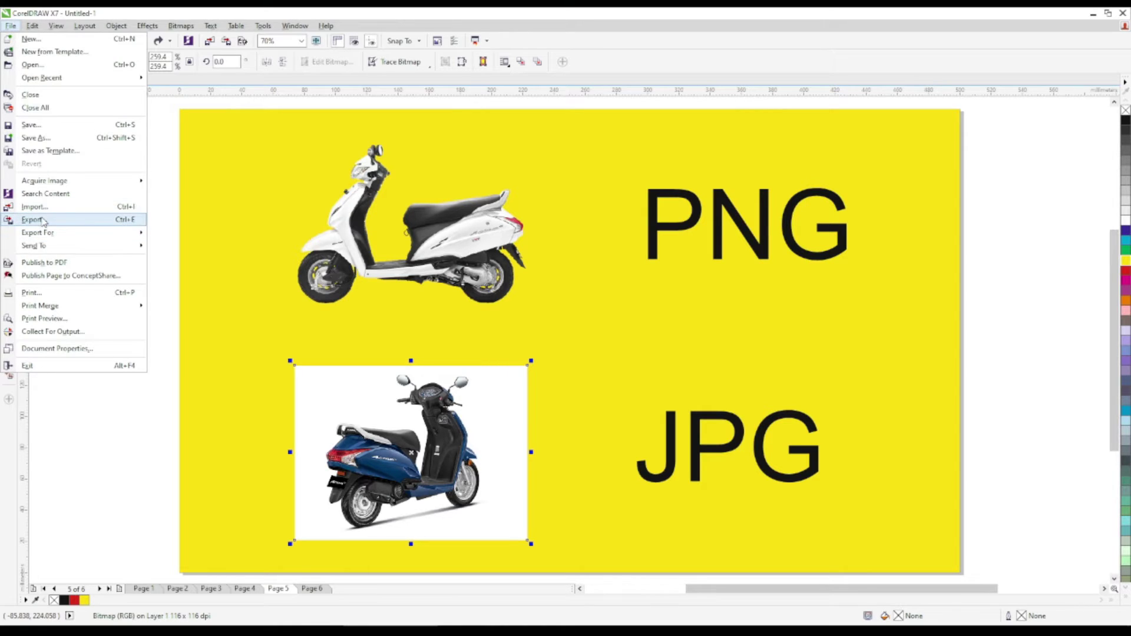
left_click(33, 219)
left_click(208, 537)
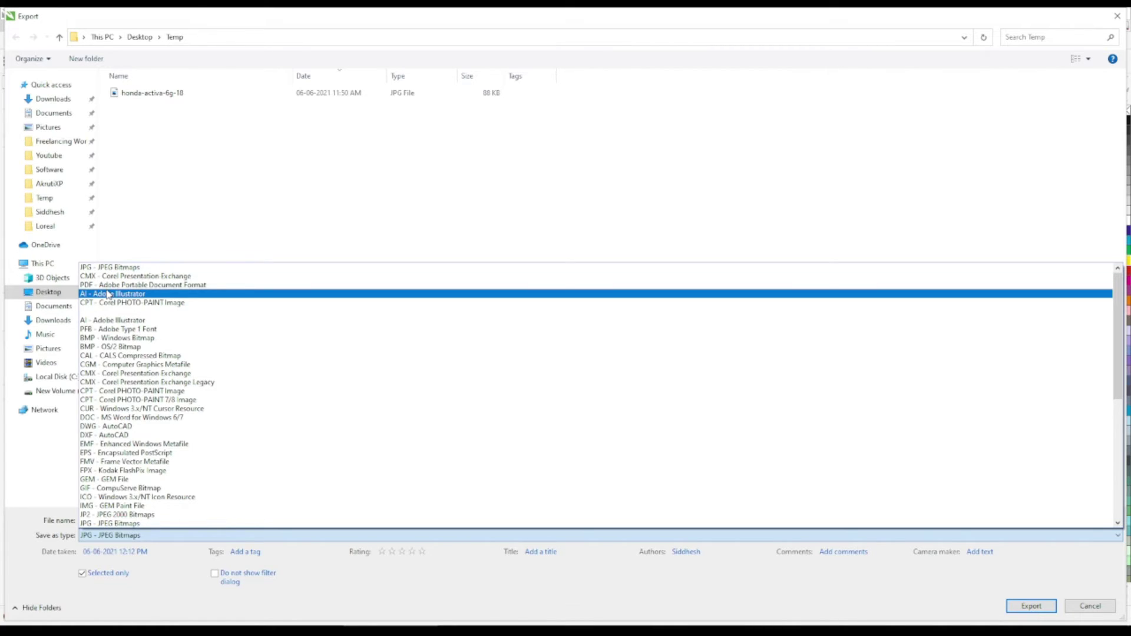
scroll(112, 307, "down", 10)
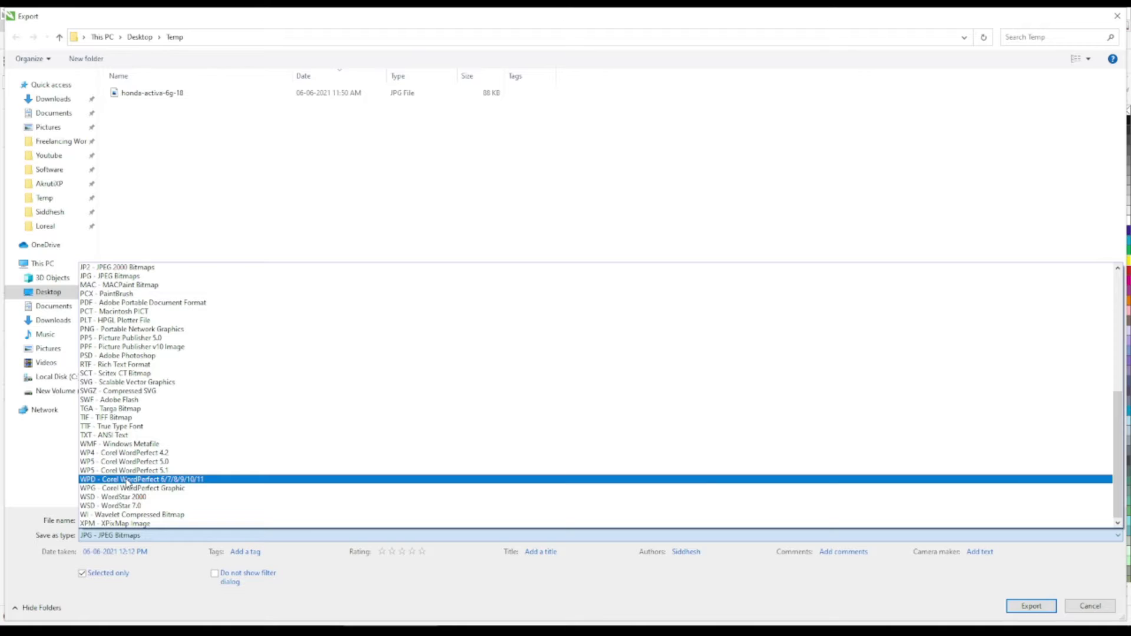
scroll(147, 439, "up", 9)
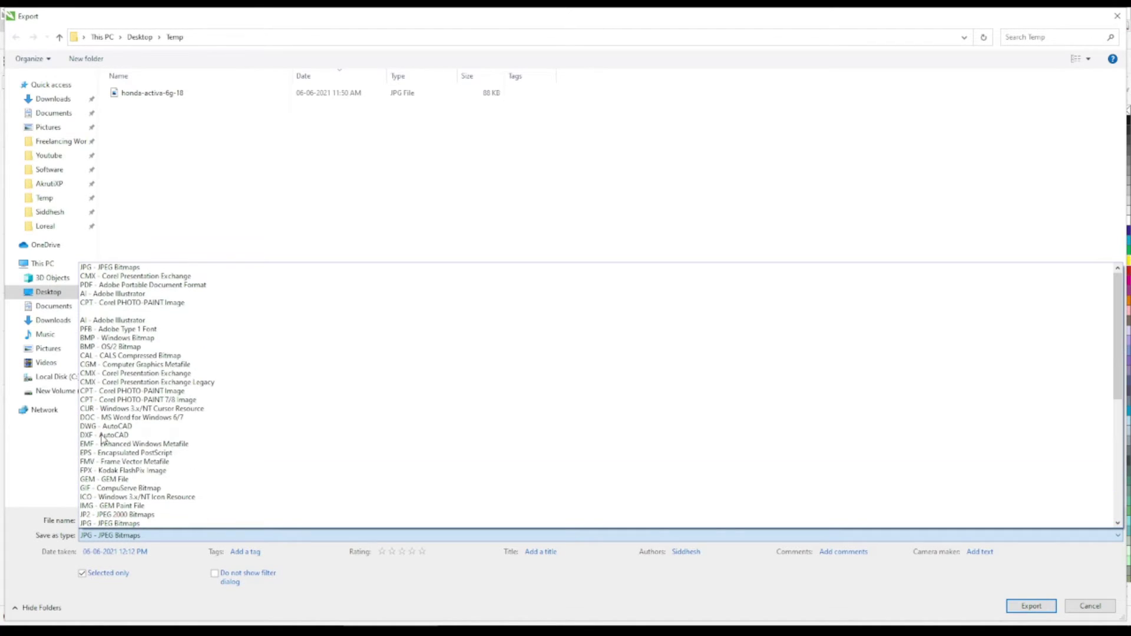
left_click(1102, 608)
left_click(1102, 608)
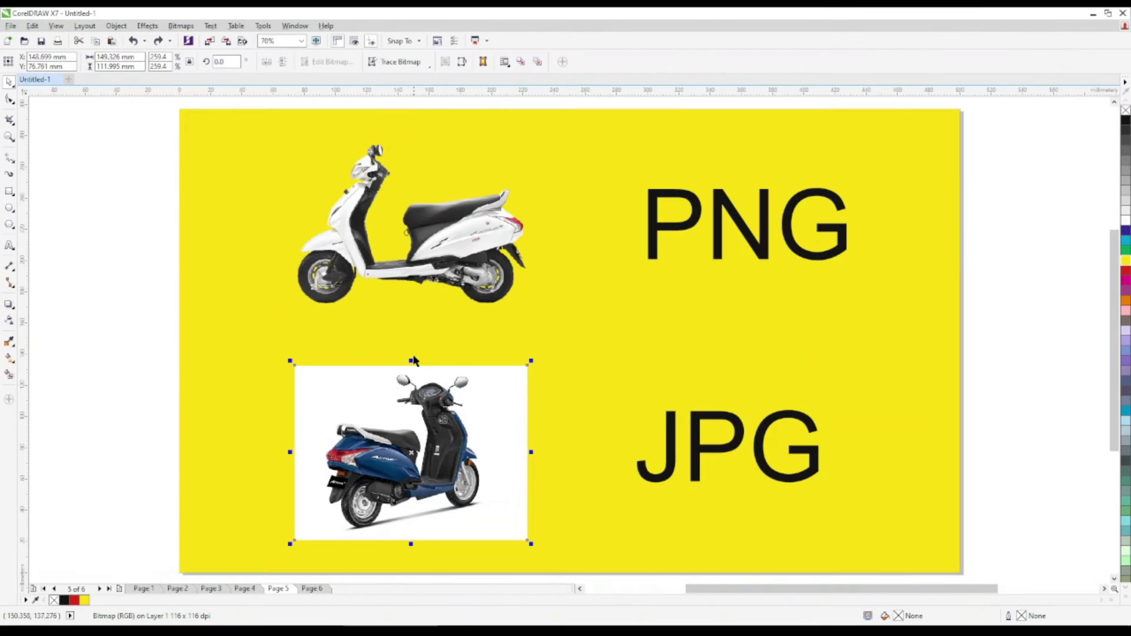
Select the PNG and JPG labels in turn, reopen the blue scooter's export to examine the full format list, and cancel
left_click(648, 243)
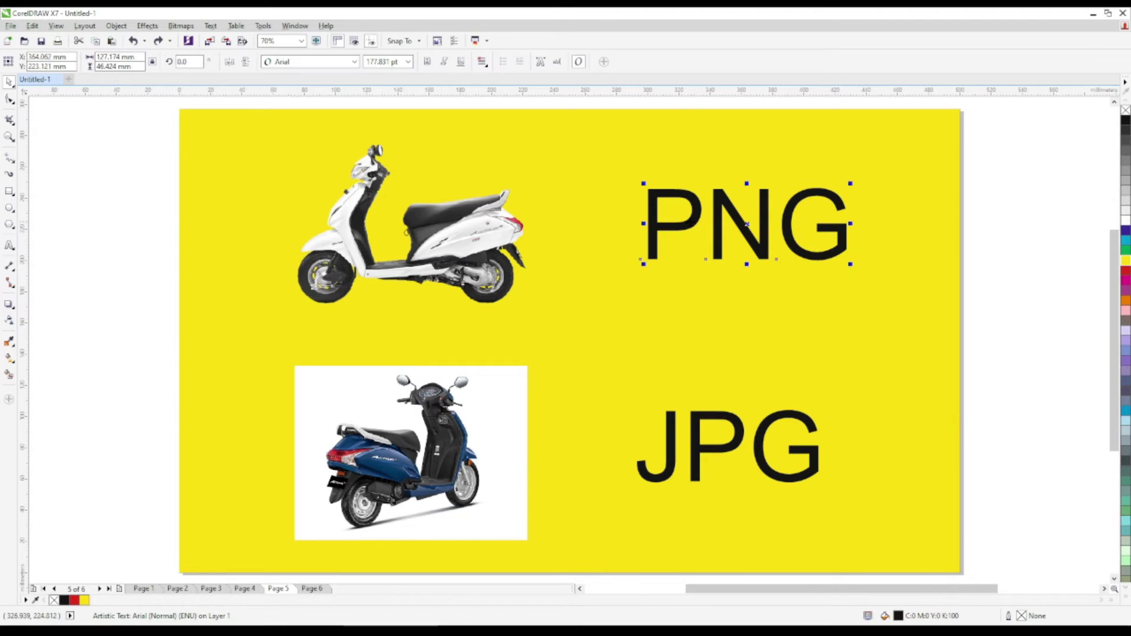
left_click(676, 449)
left_click(393, 418)
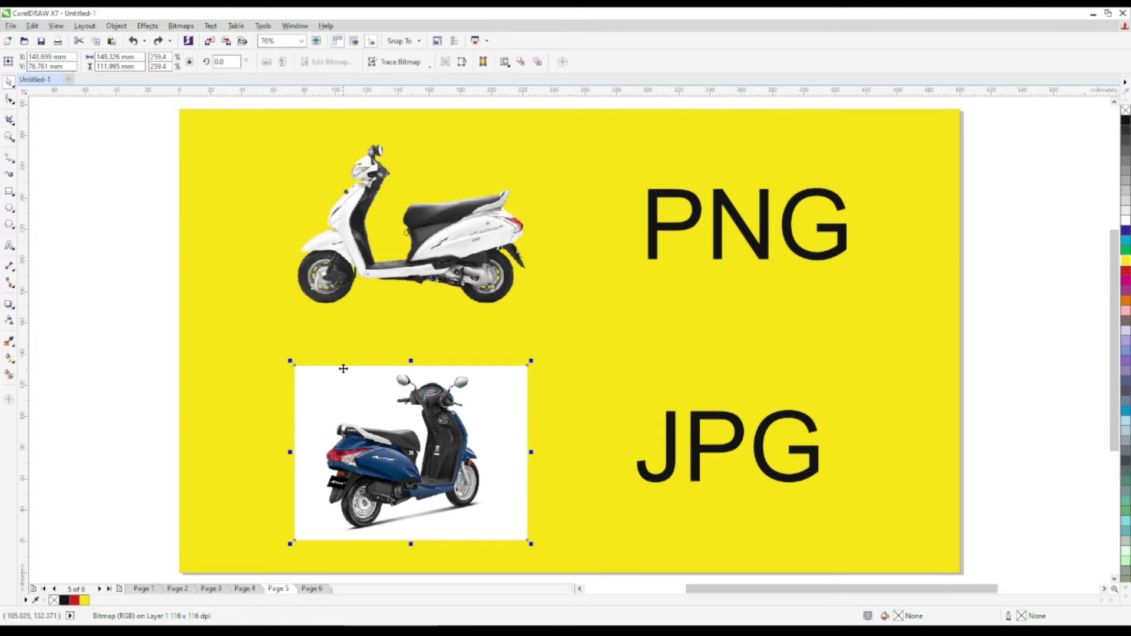
left_click(10, 26)
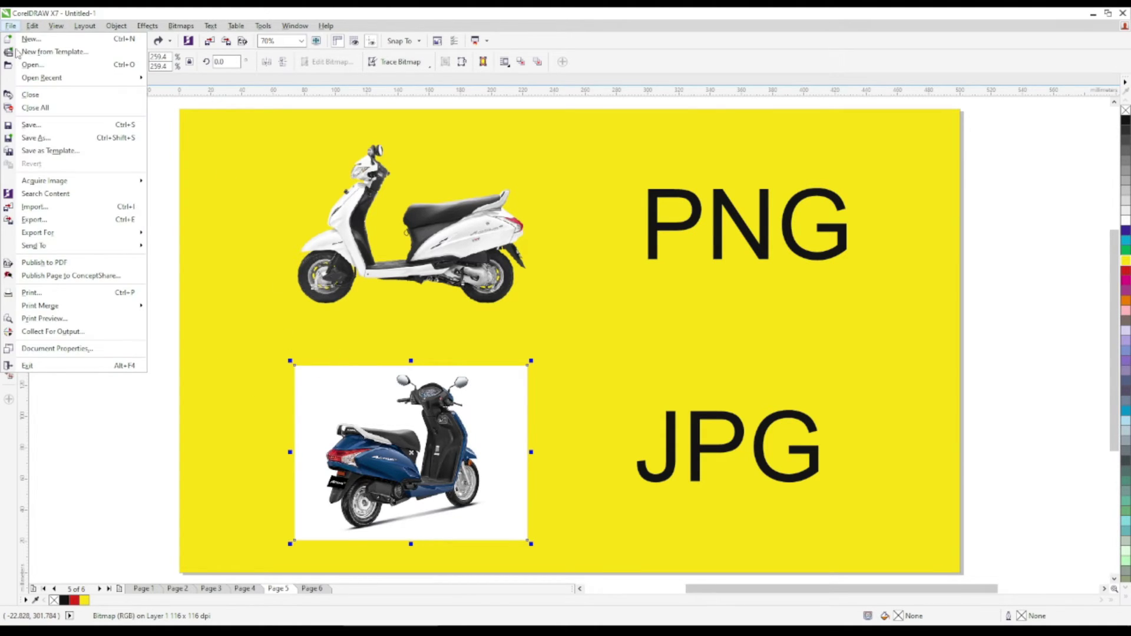
left_click(47, 221)
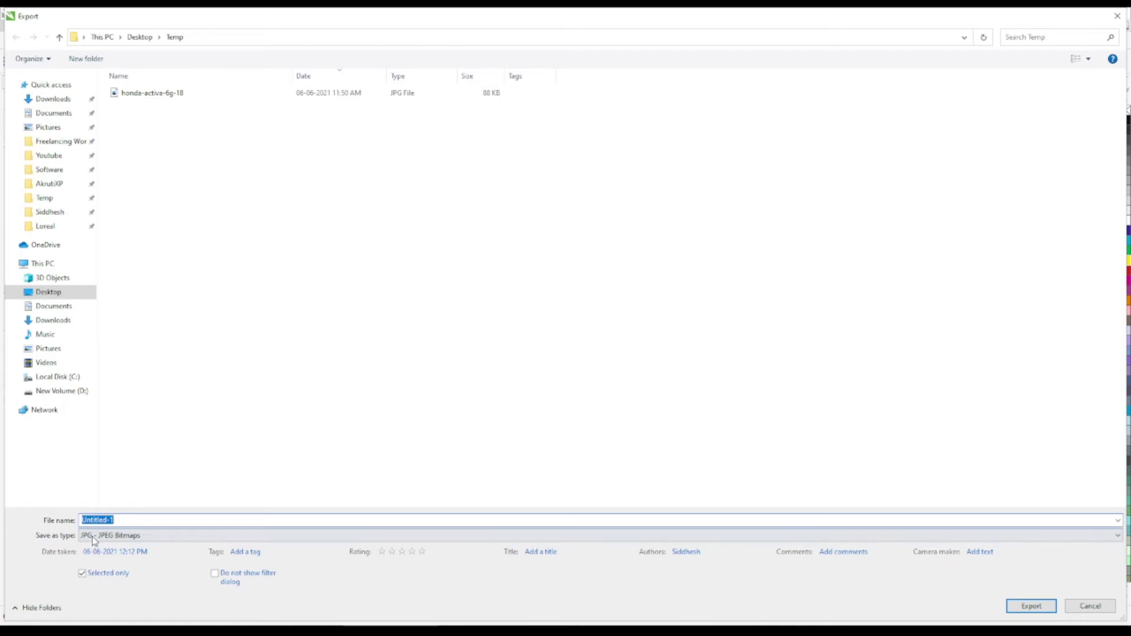
left_click(94, 537)
scroll(141, 373, "down", 2)
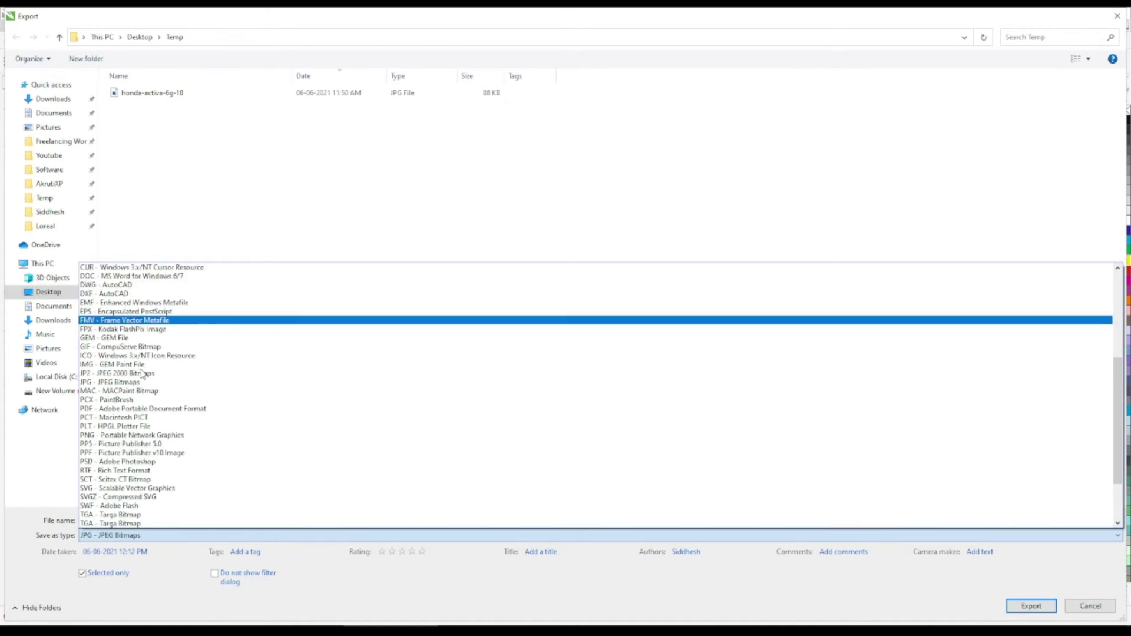
scroll(141, 373, "down", 4)
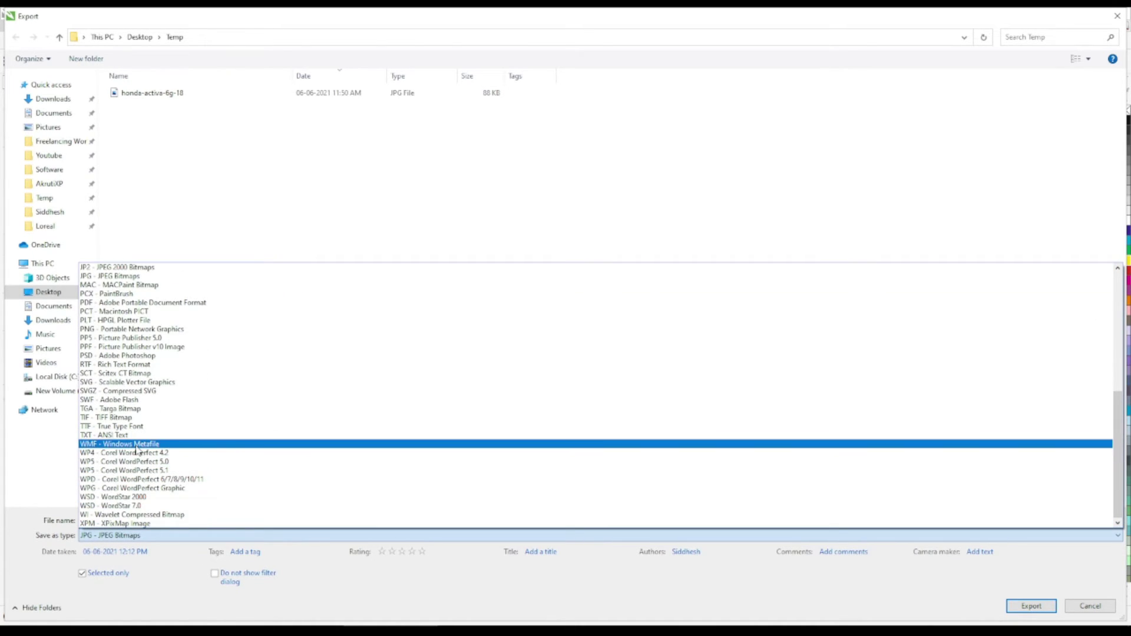
scroll(138, 451, "up", 9)
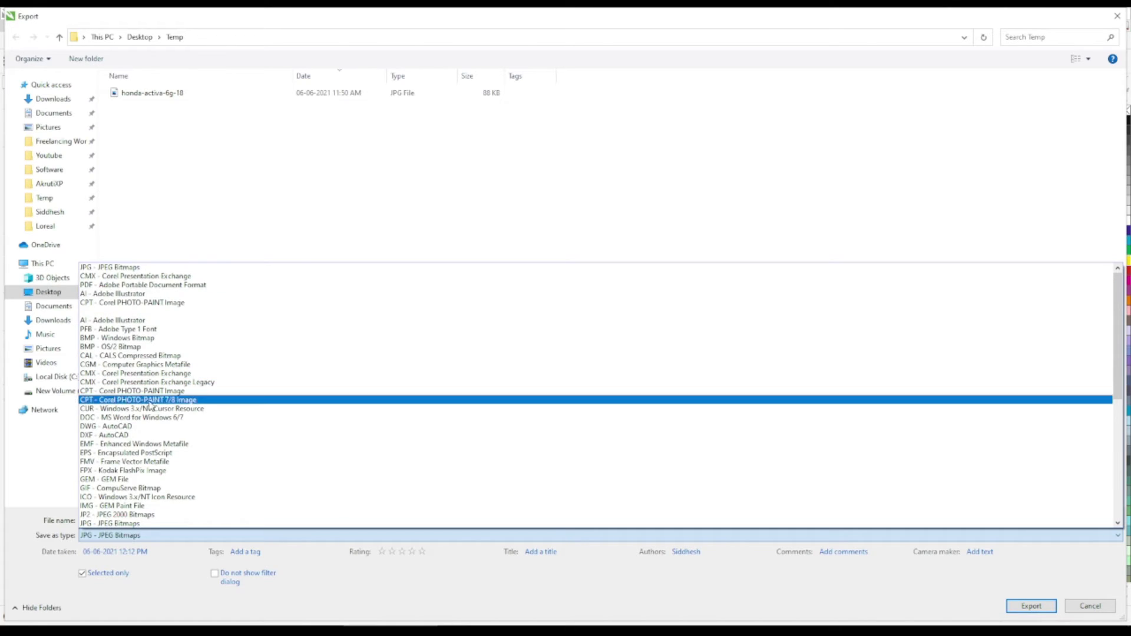
left_click(1090, 607)
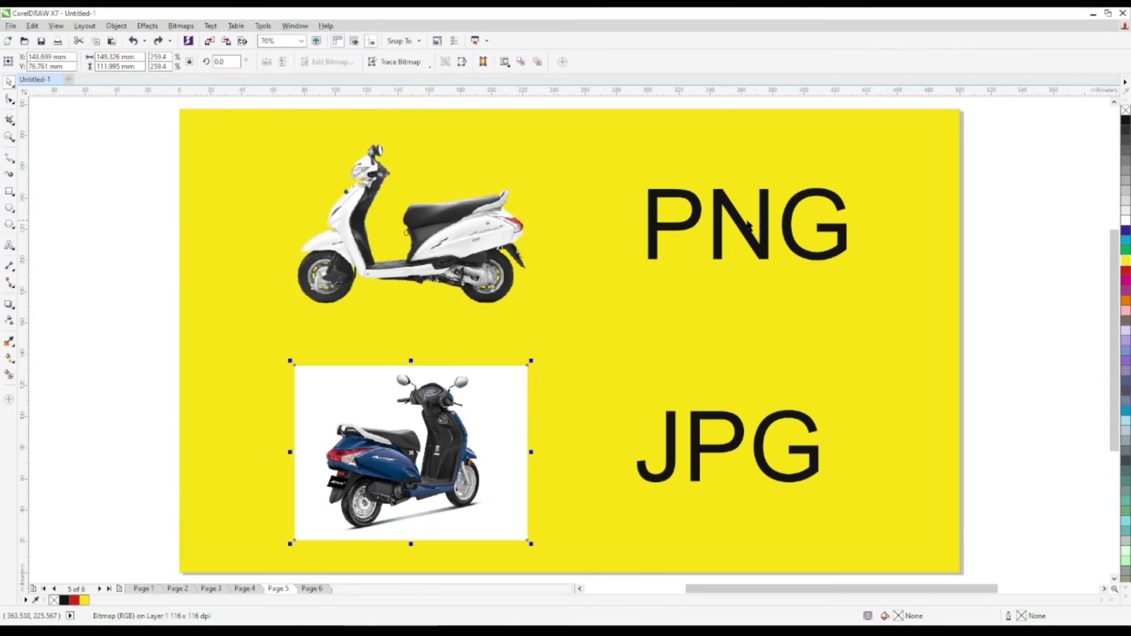
Set up an export of only the PNG text label as PNG - Portable Network Graphics in the Temp folder, and cancel it
left_click(701, 223)
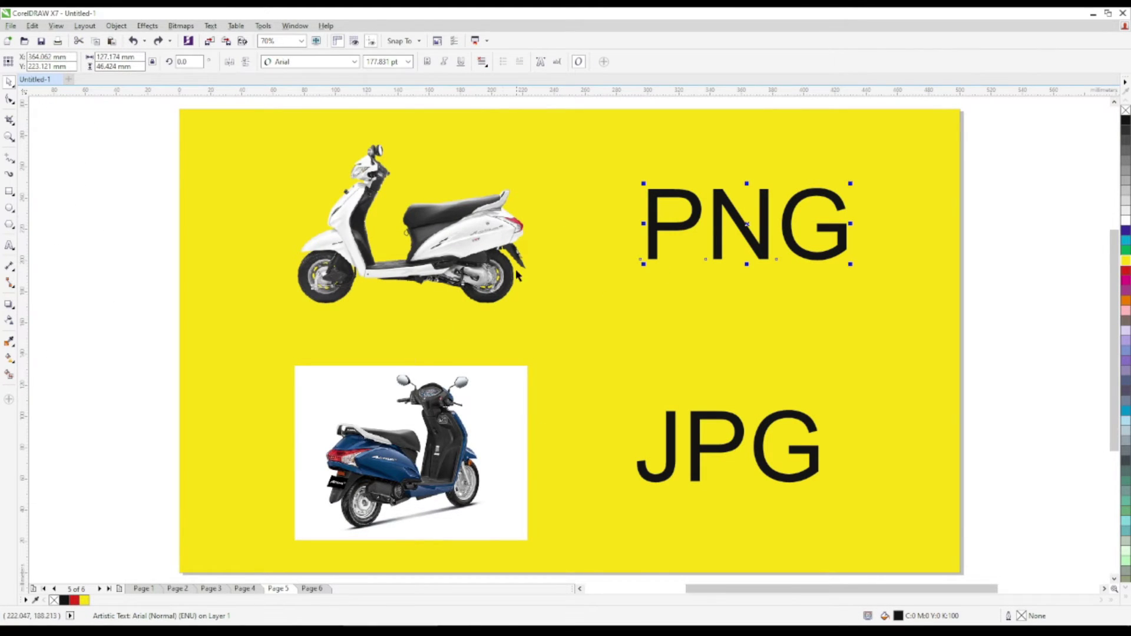
left_click(11, 26)
left_click(57, 221)
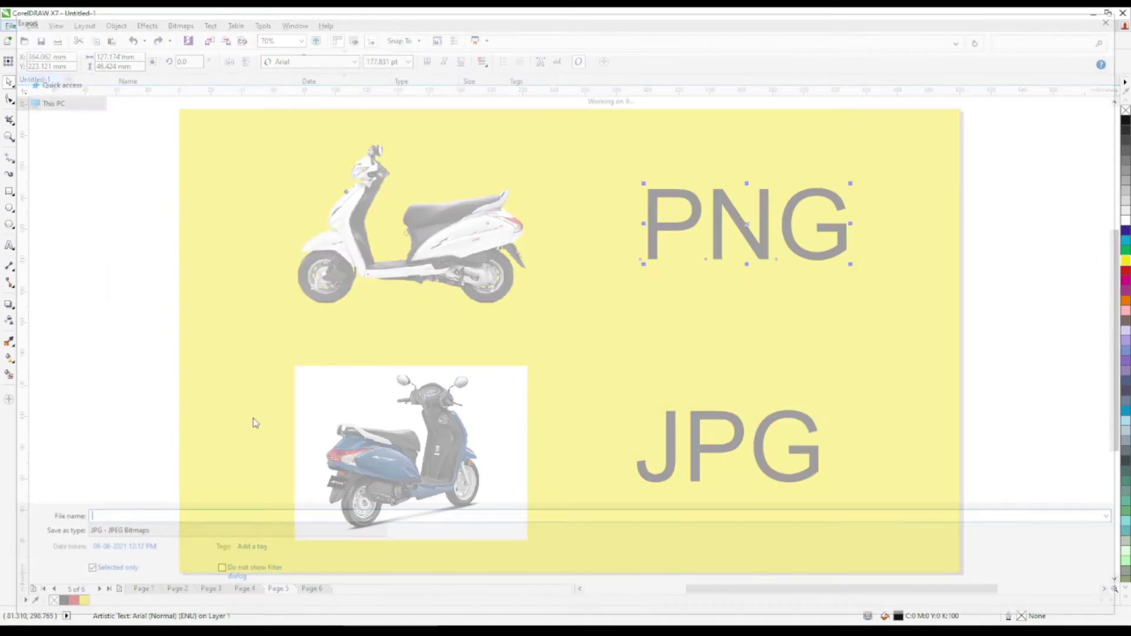
left_click(194, 535)
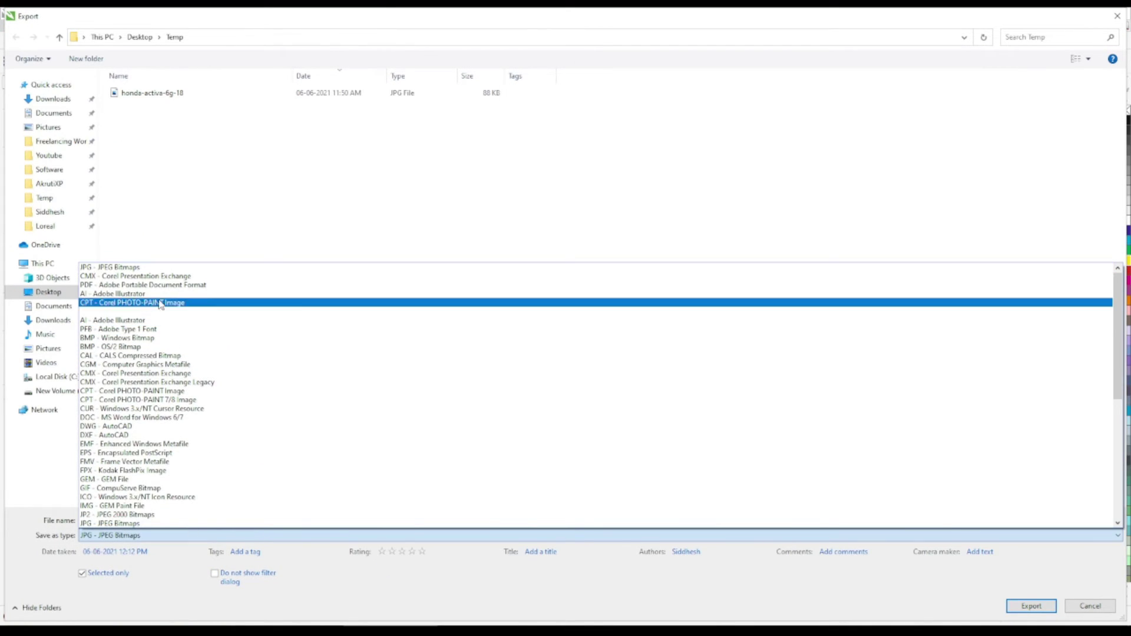
key("p")
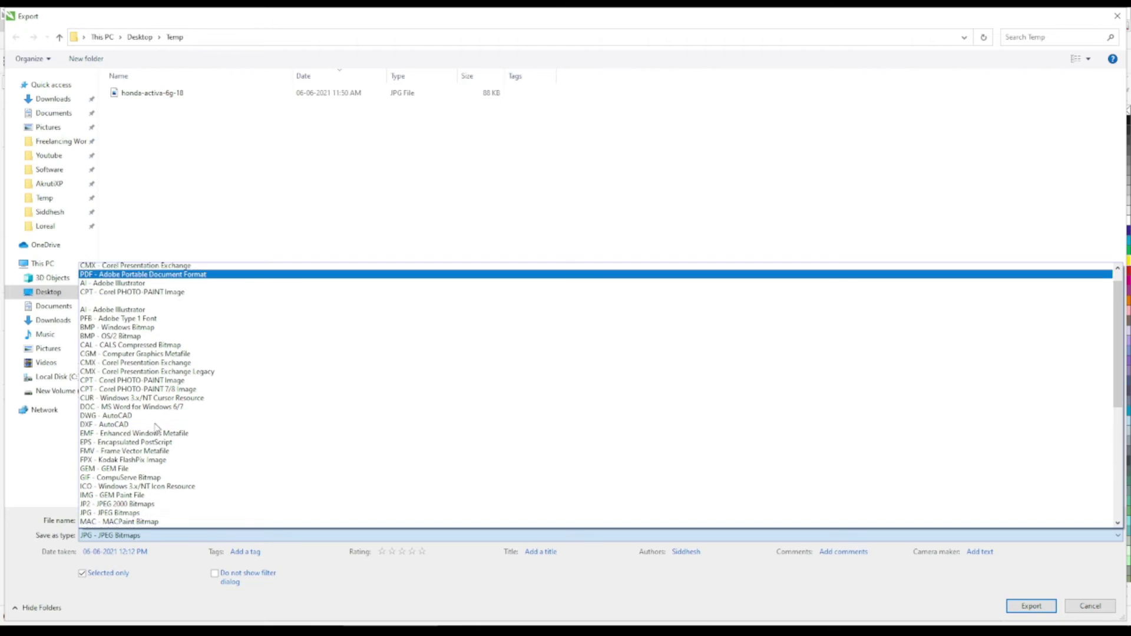
key("n")
key("Down")
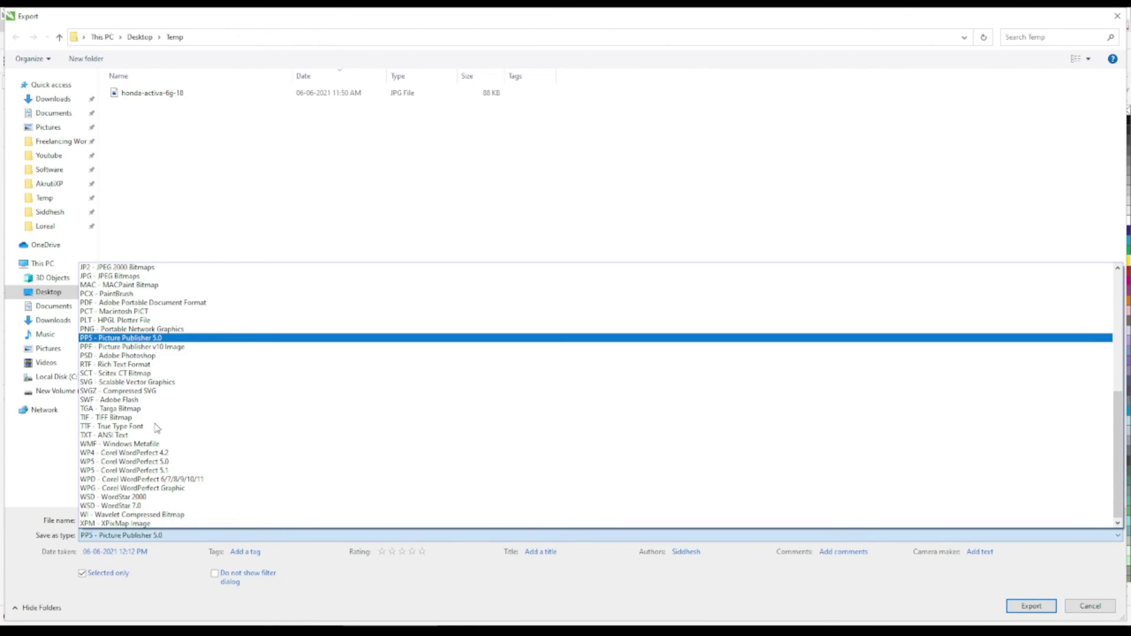
key("Up")
key("Return")
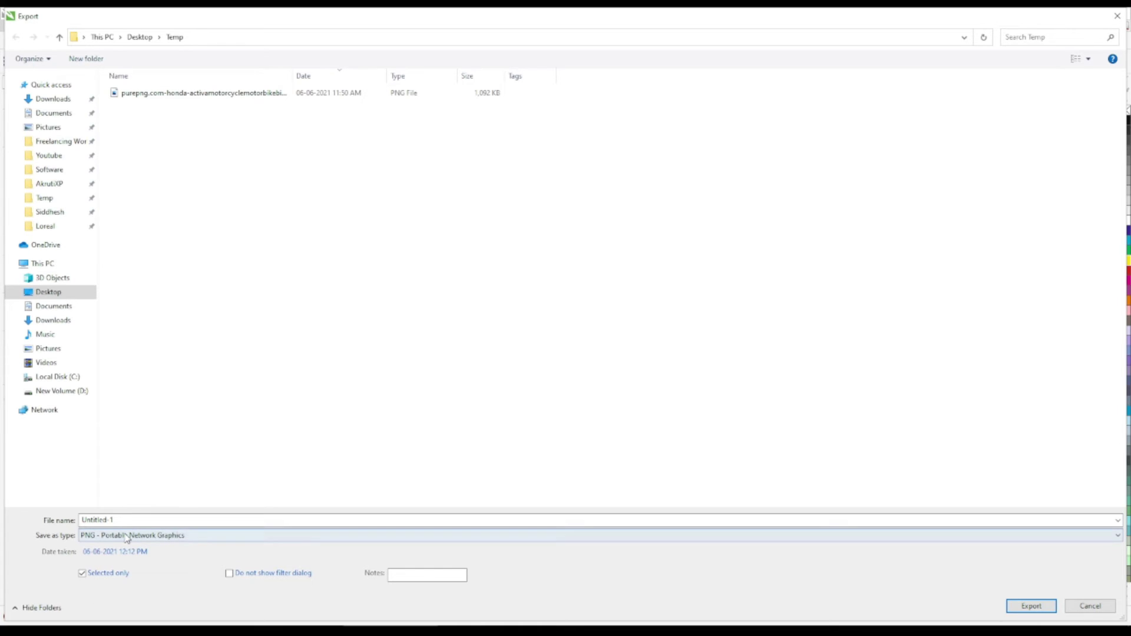
left_click(81, 535)
left_click(81, 535)
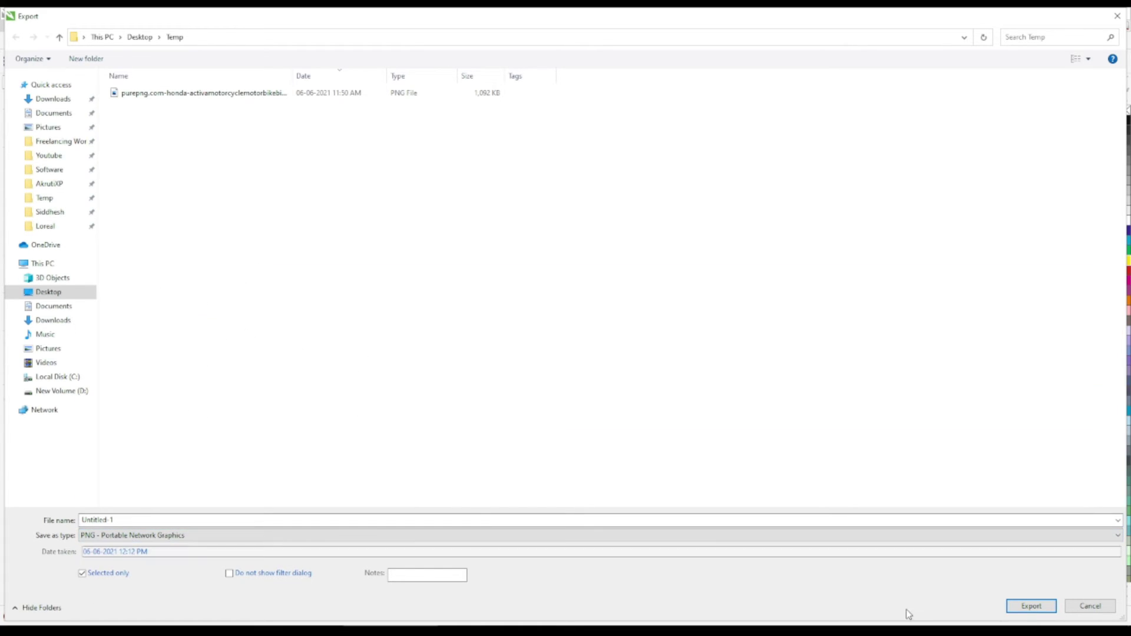
left_click(1090, 606)
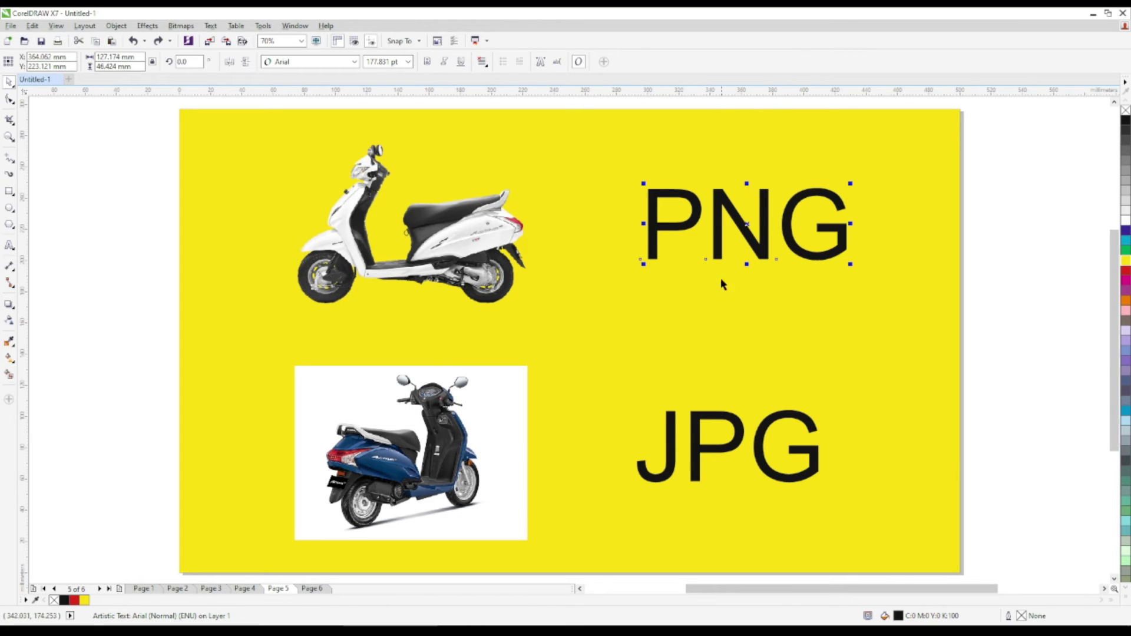
Select the JPG label and the blue scooter in turn, clear the selection, and look over the Import and Export commands
left_click(698, 461)
left_click(481, 429)
left_click(660, 444)
left_click(7, 26)
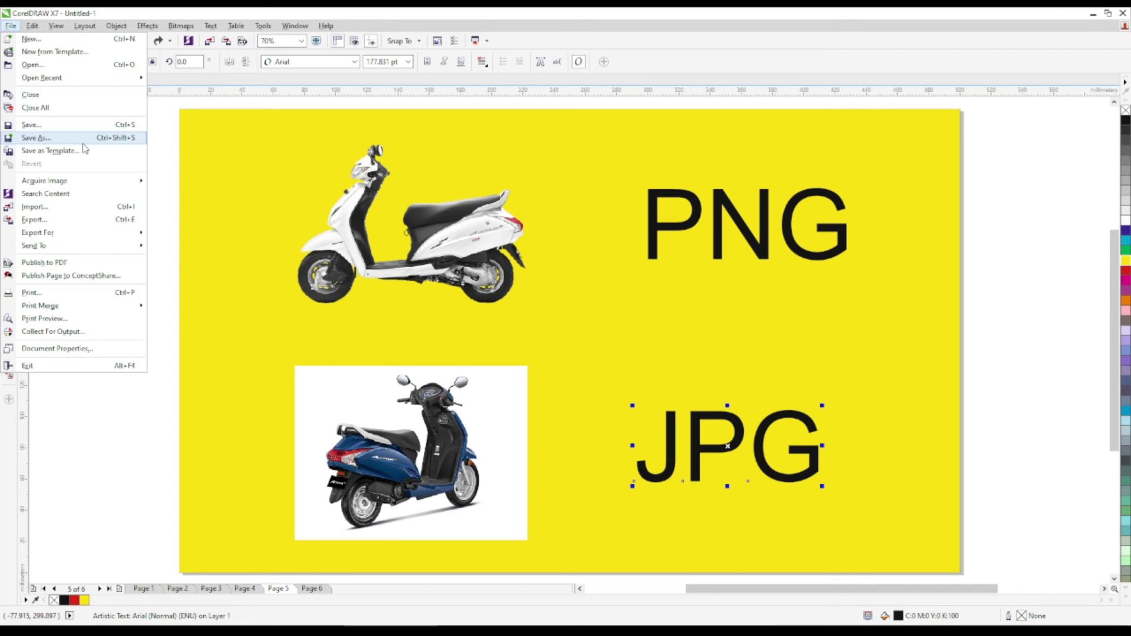
left_click(419, 430)
left_click(1060, 397)
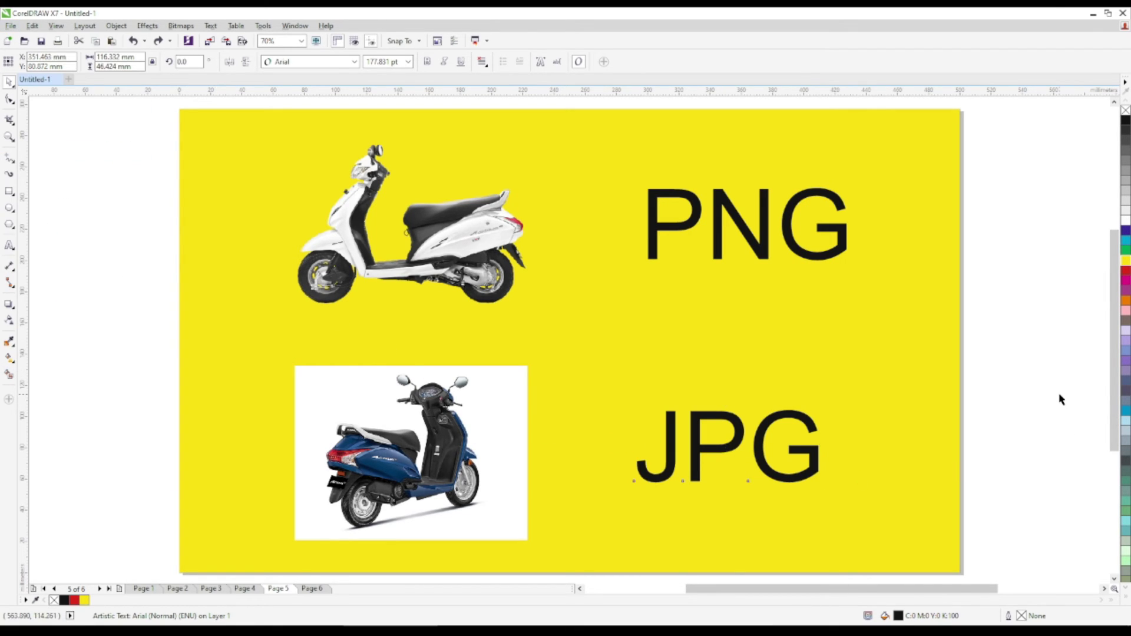
left_click(10, 26)
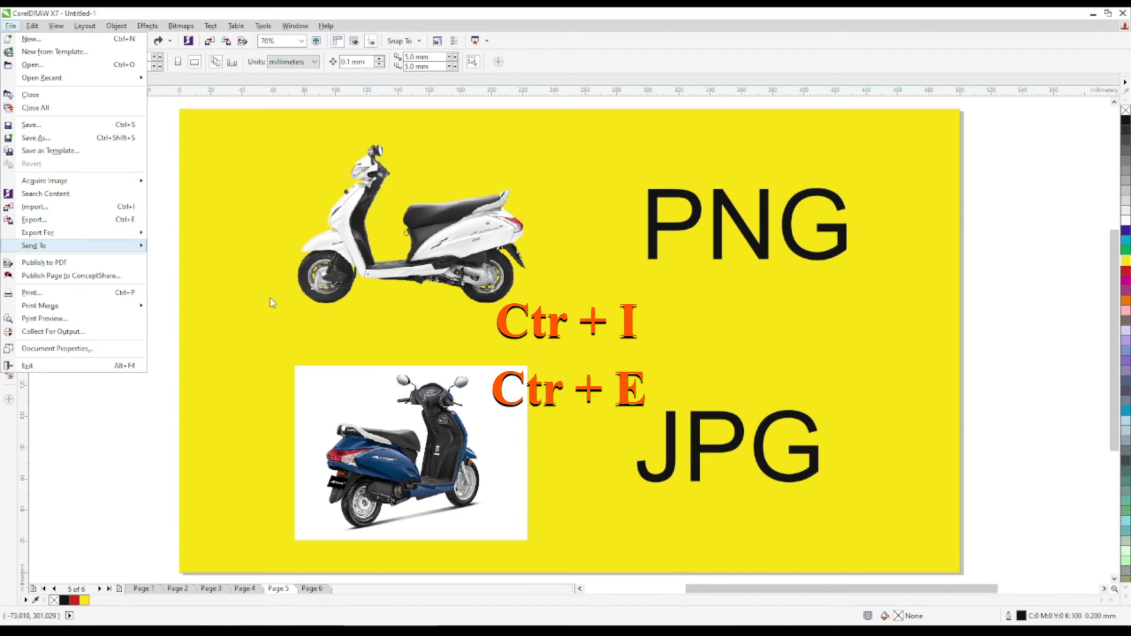
left_click(170, 465)
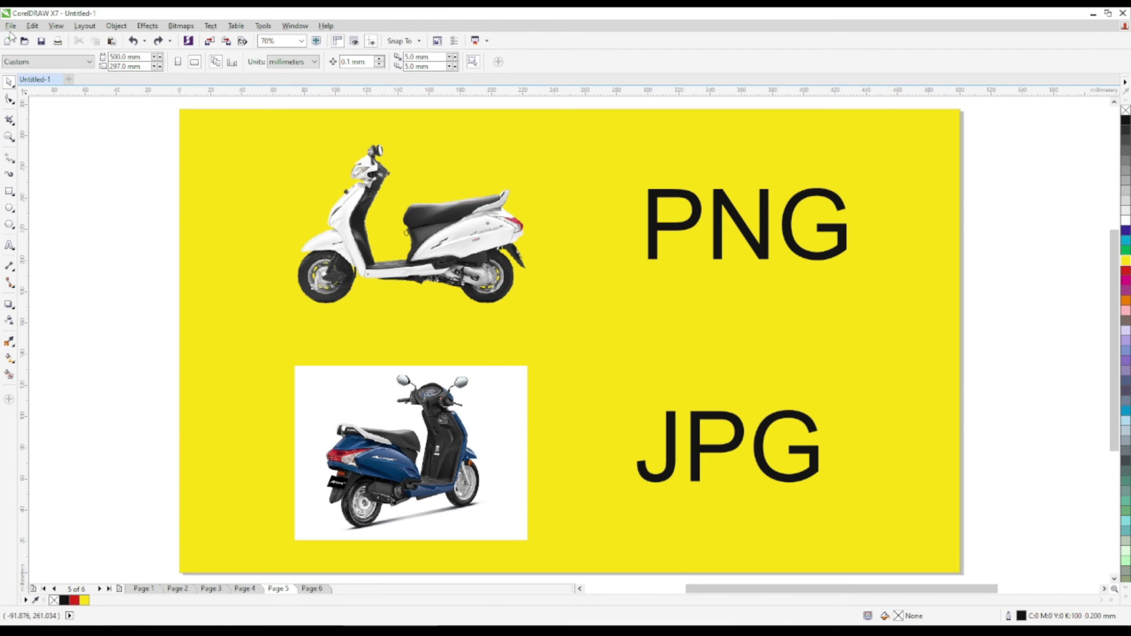